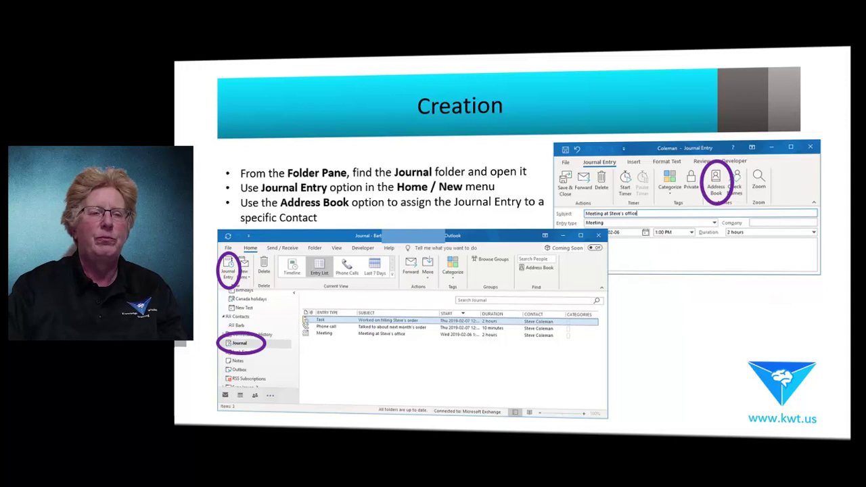
key("Right")
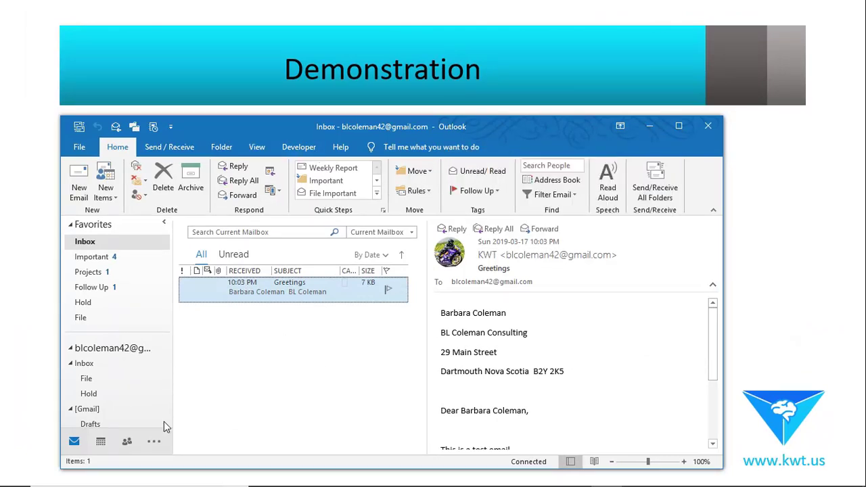
Show the full folder list for the mailbox and open the Journal (This computer only) folder.
left_click(153, 444)
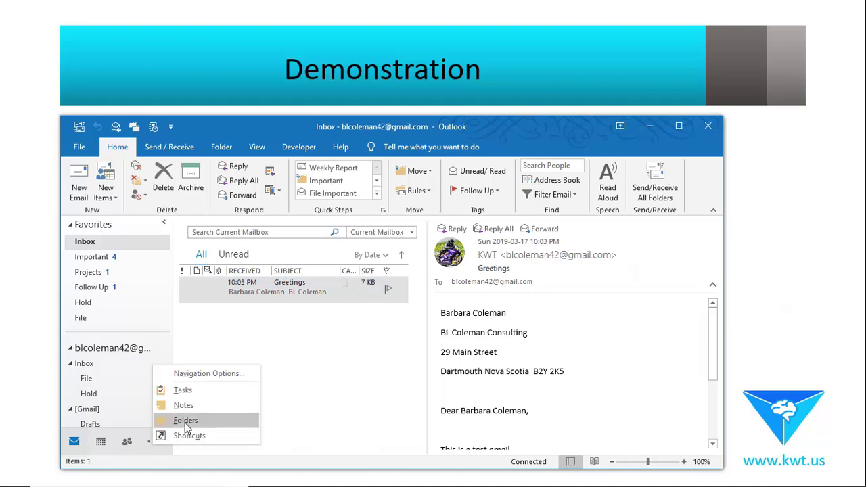
left_click(186, 421)
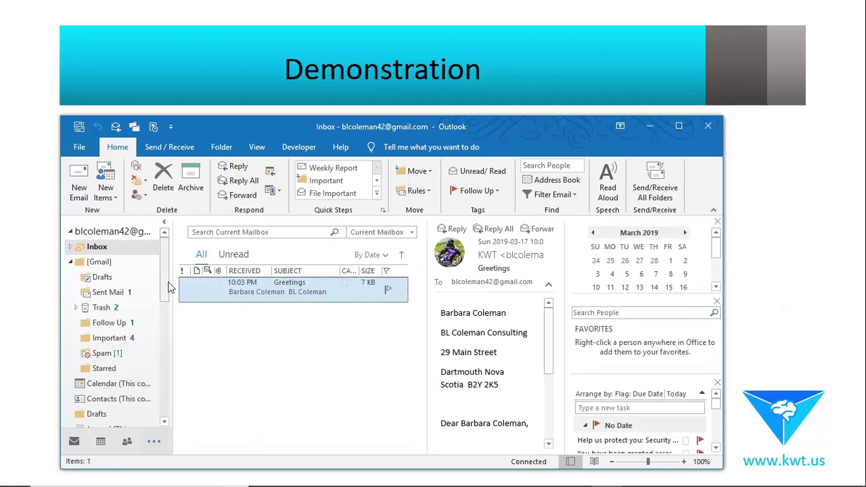
mouse_move(169, 288)
left_mouse_down()
mouse_move(167, 350)
mouse_move(168, 290)
left_mouse_up()
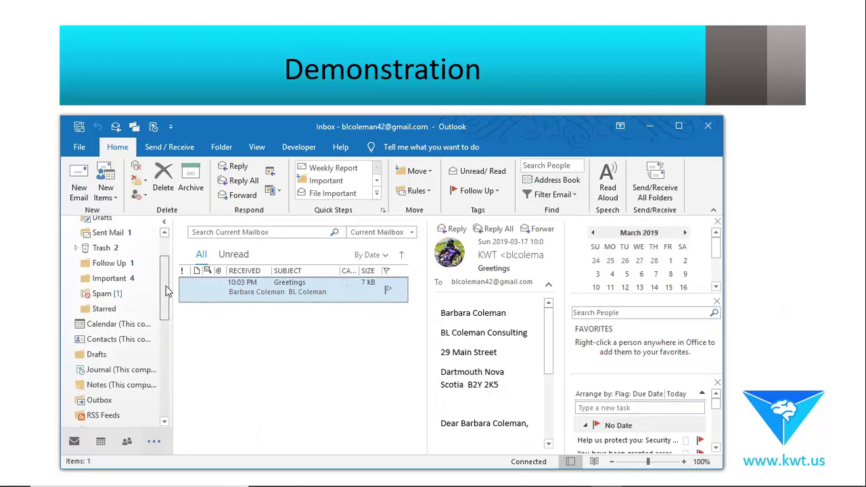
left_click(120, 371)
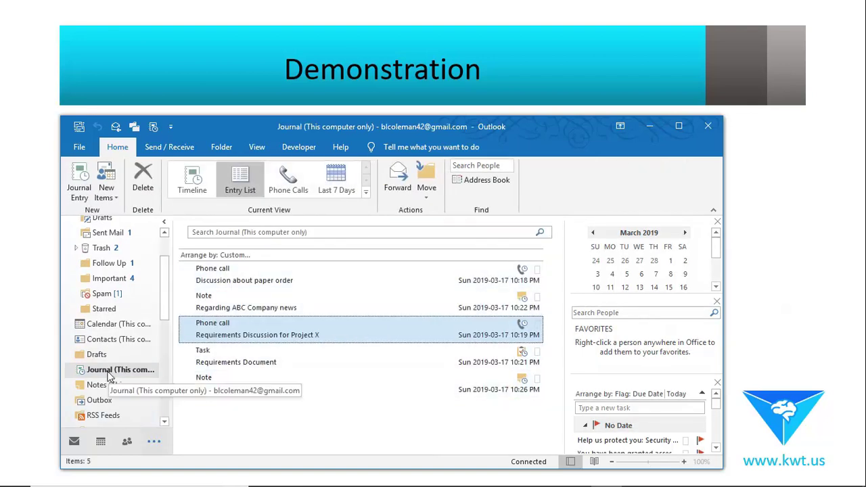
right_click(108, 376)
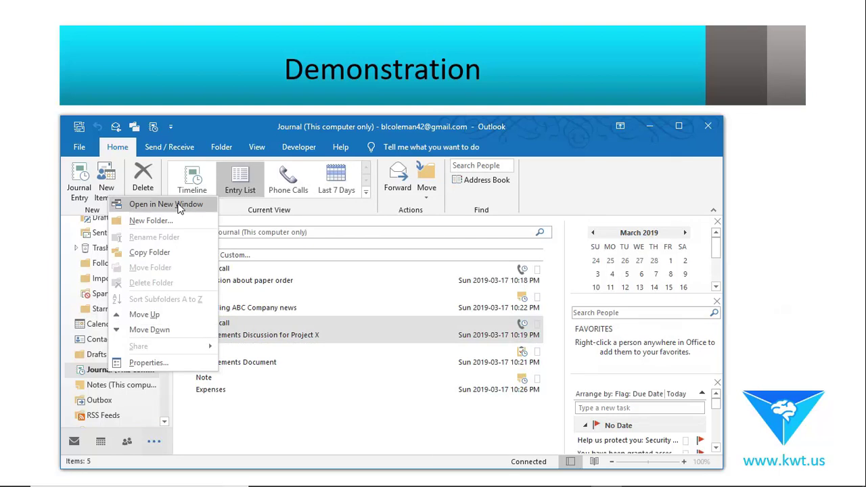
left_click(136, 204)
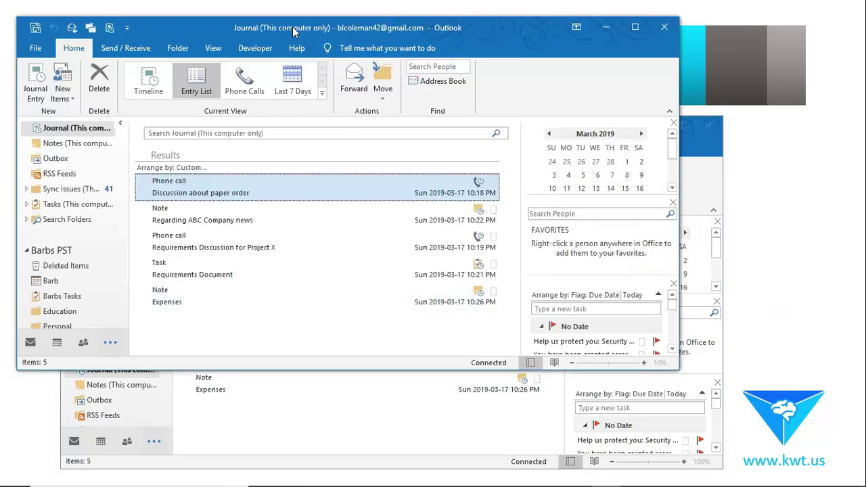
left_click_drag(290, 29, 389, 91)
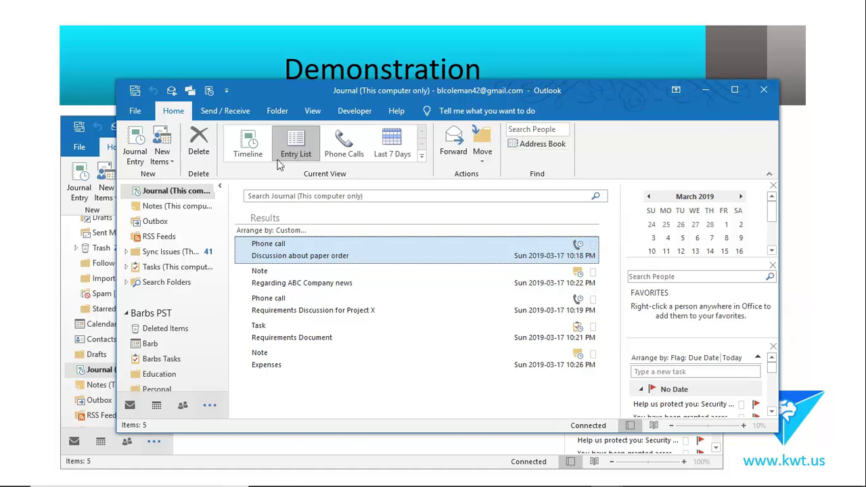
left_click(763, 90)
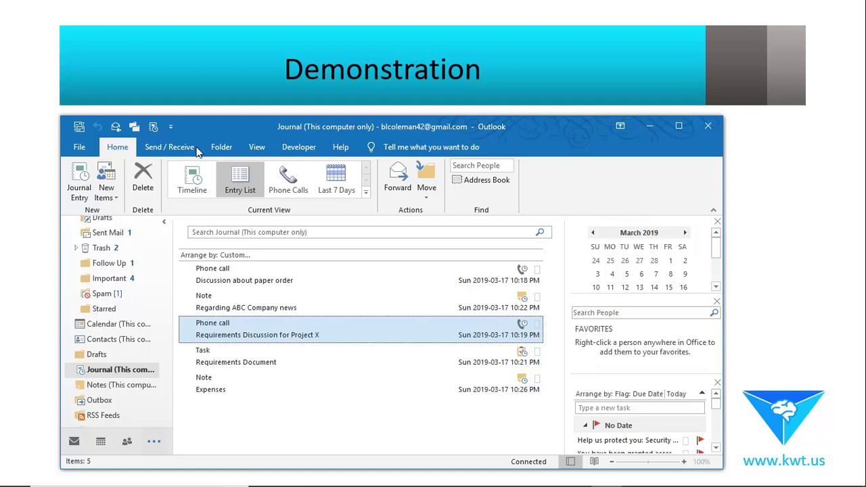
Switch to the My Journals view and open the Journal folder in a separate, repositioned window.
left_click(151, 129)
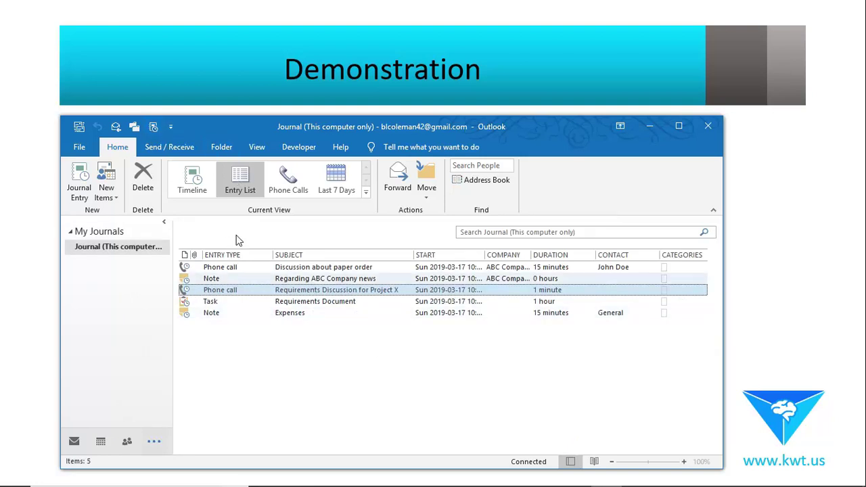
right_click(117, 252)
left_click(132, 254)
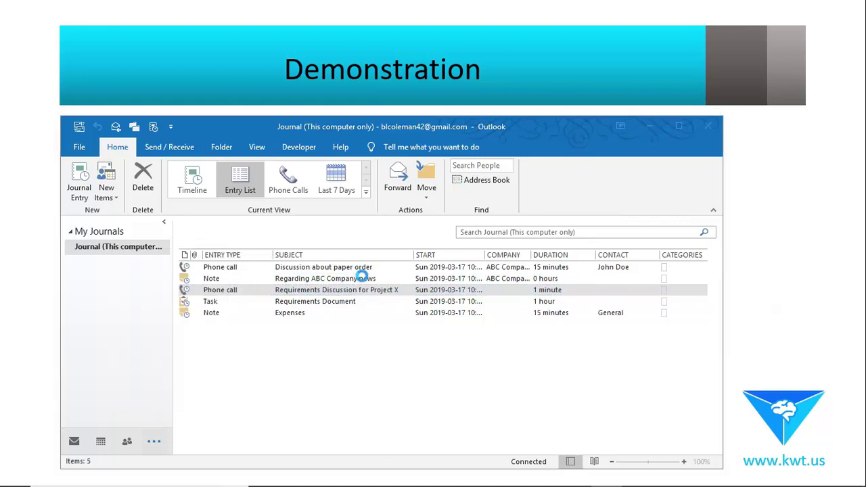
left_click_drag(374, 47, 450, 125)
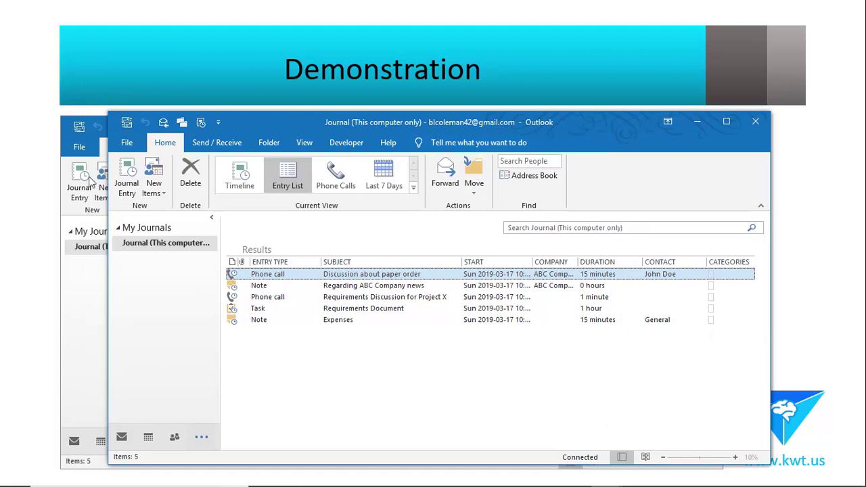
Return the main window to the Inbox and bring the separate Journal window in front of it.
left_click(97, 348)
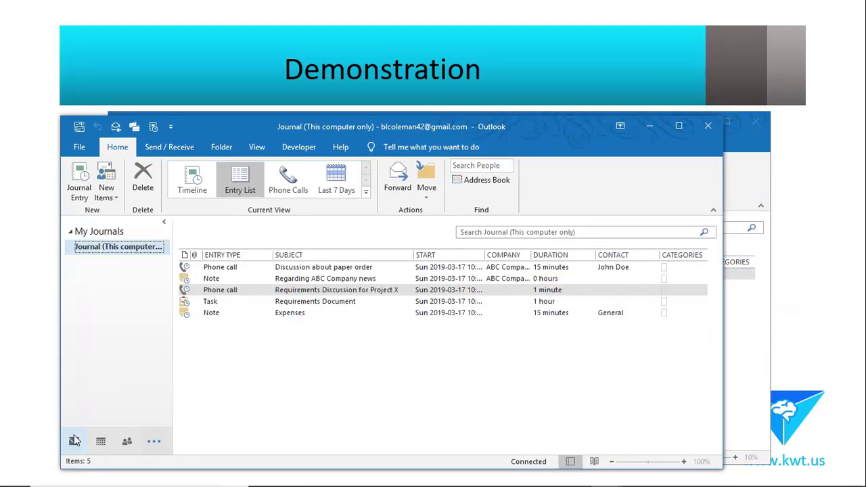
key("ctrl+1")
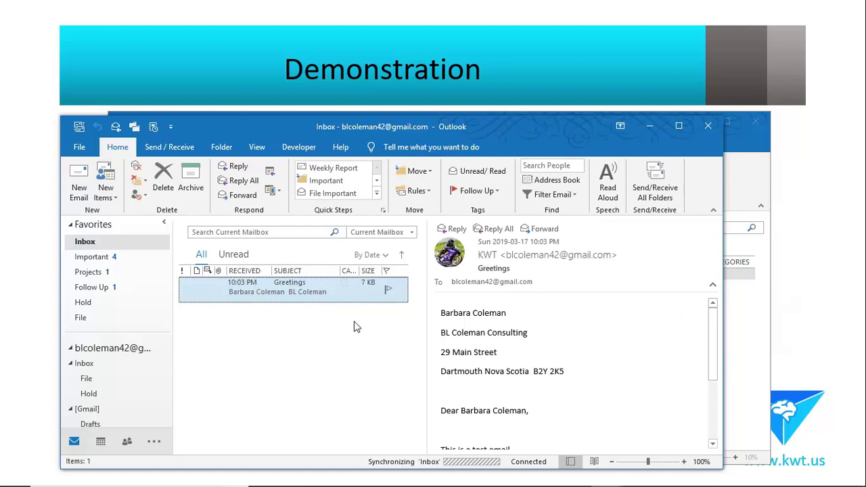
key("alt+Tab")
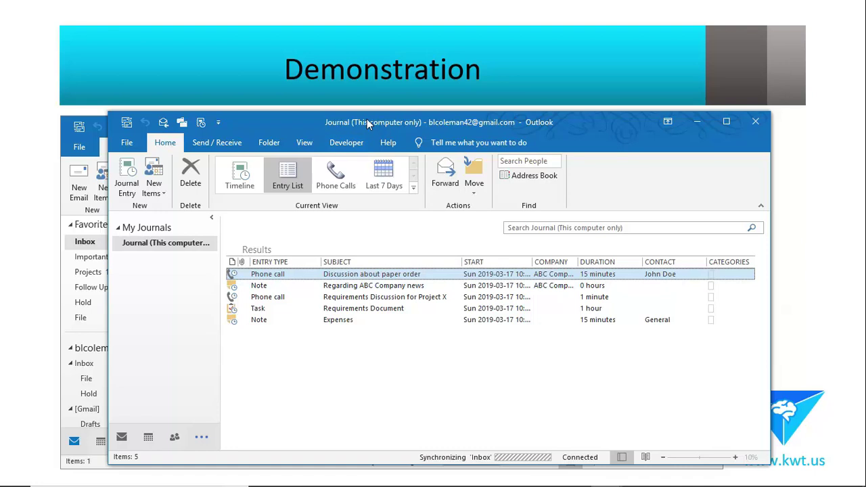
left_click_drag(367, 119, 340, 125)
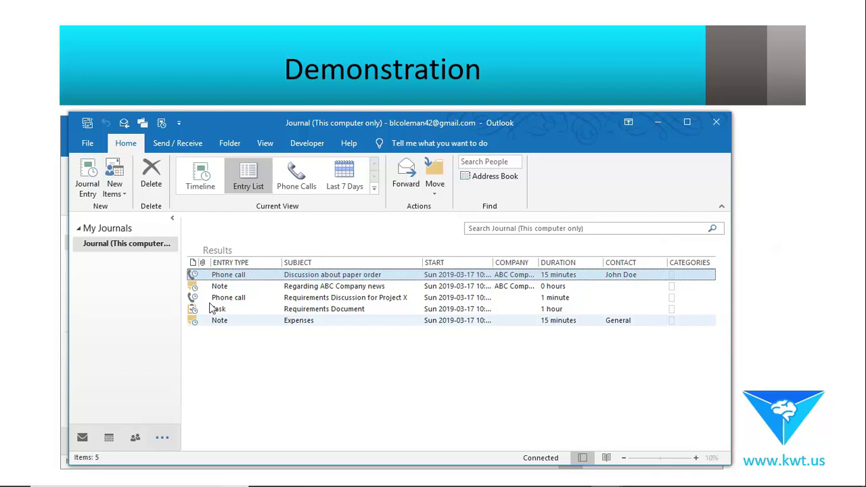
Create a journal entry, shrink its window to fit the view, and enter the subject "About the March Order".
left_click(86, 188)
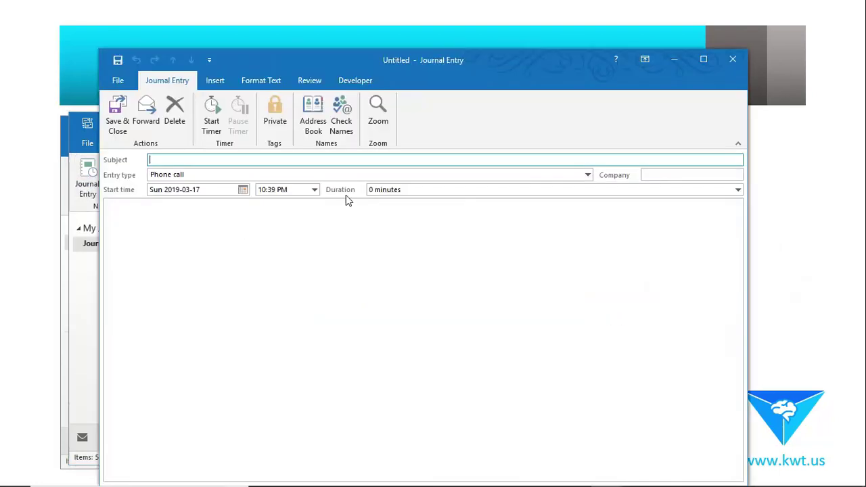
left_click_drag(745, 51, 617, 151)
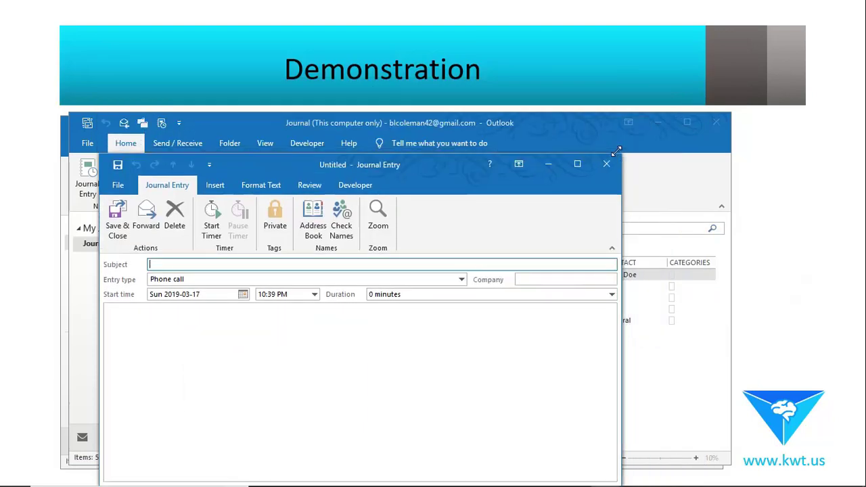
left_click_drag(440, 169, 469, 142)
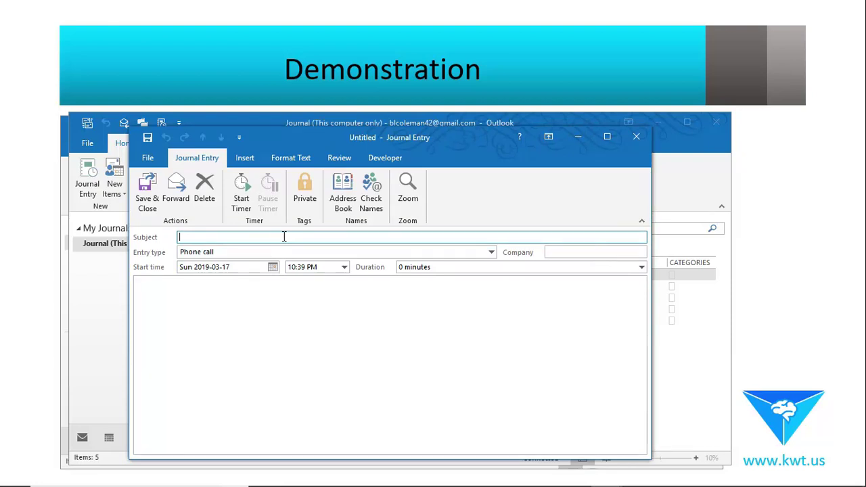
type("About the March Order")
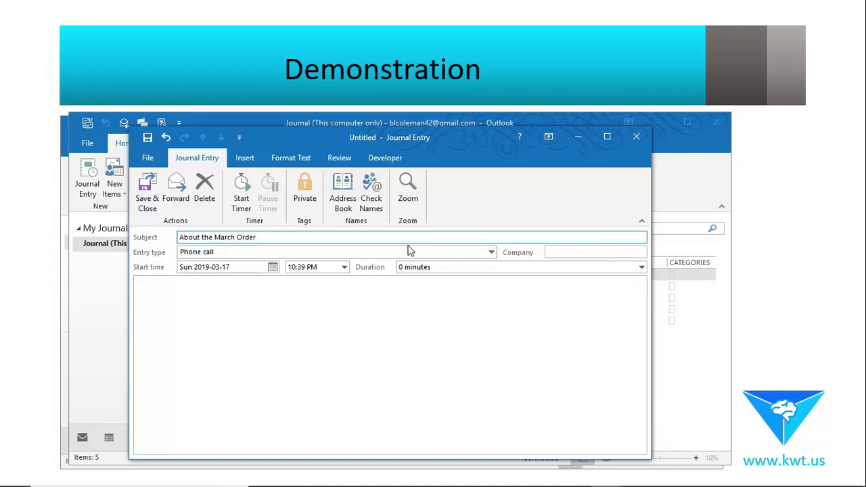
Set the journal entry's duration to 15 minutes and its company to "XYZ Company".
left_click(447, 267)
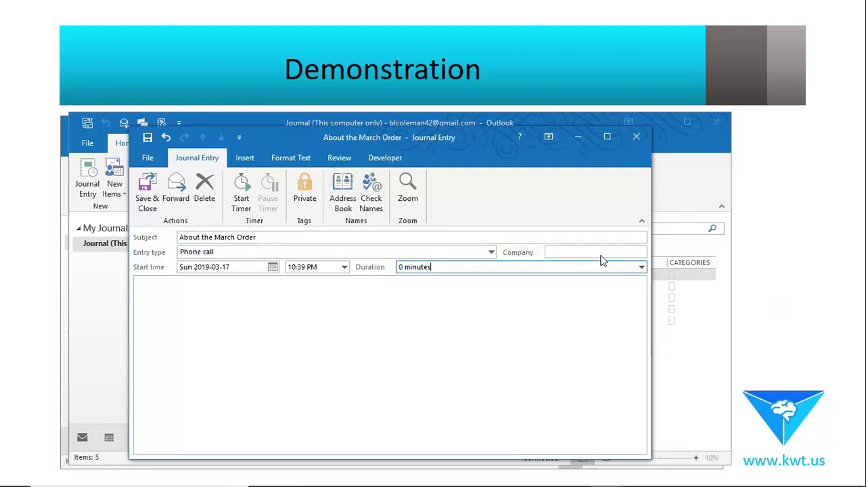
left_click(641, 266)
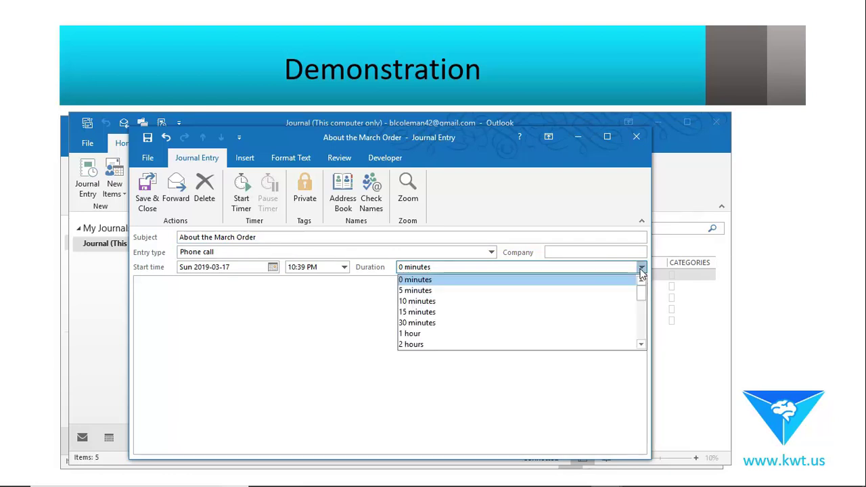
left_click(479, 311)
left_click(549, 250)
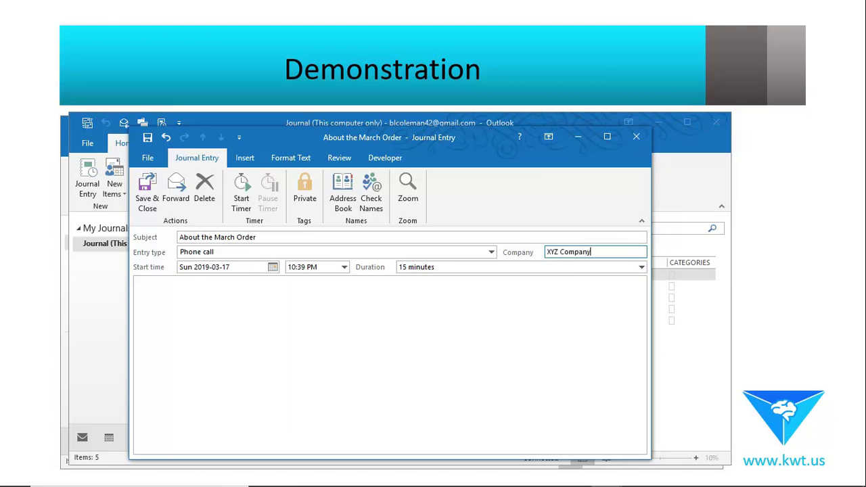
Write in the entry's body "The March order may delayed" and, on a second line, that the contact will get back to us by Friday.
left_click(276, 300)
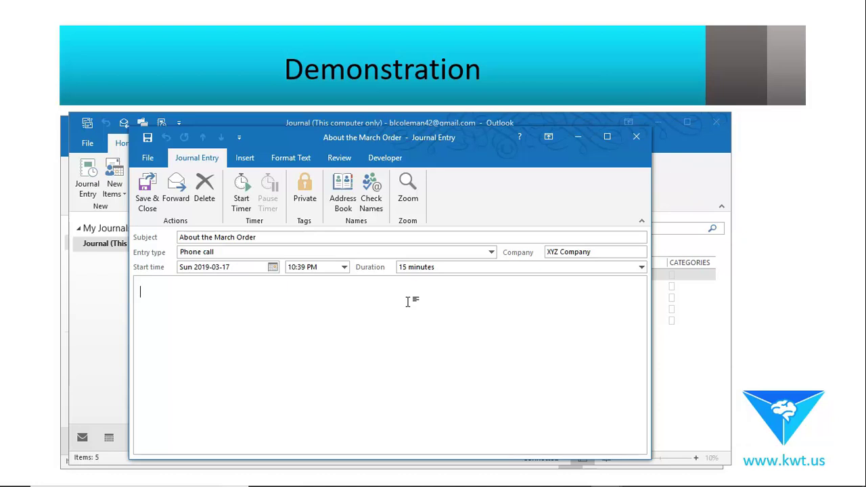
type("The March order may delayed ")
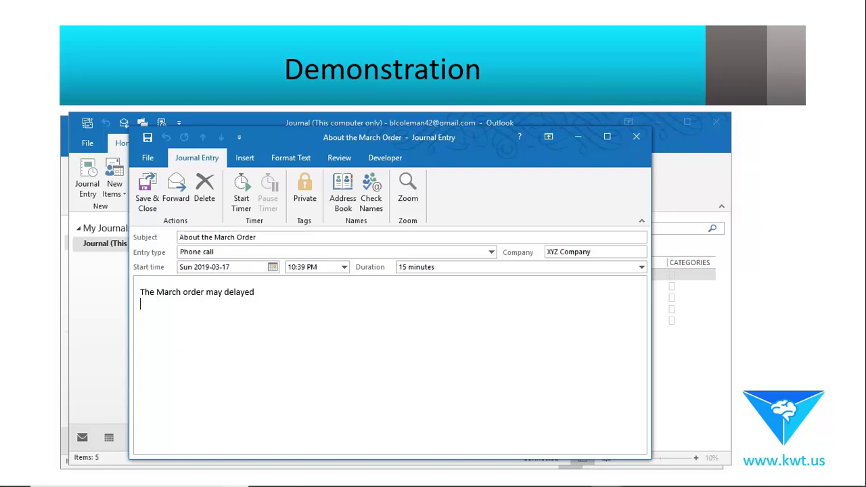
type("John will get back to us")
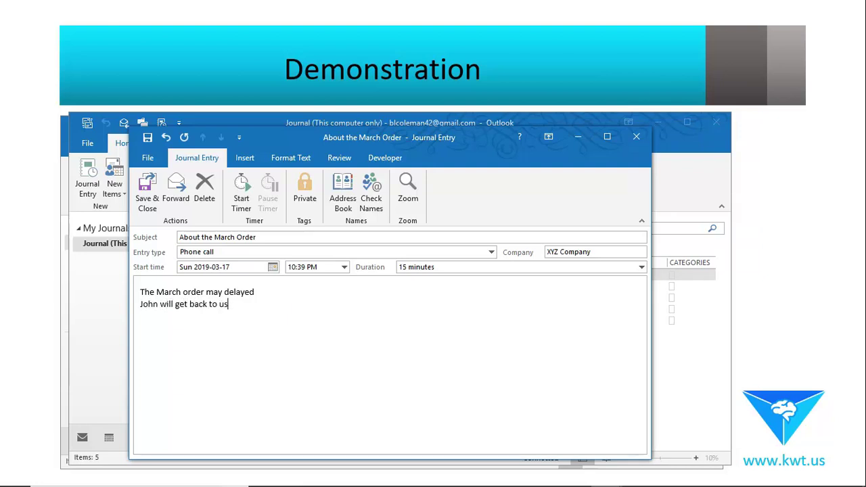
type(" by Friday.")
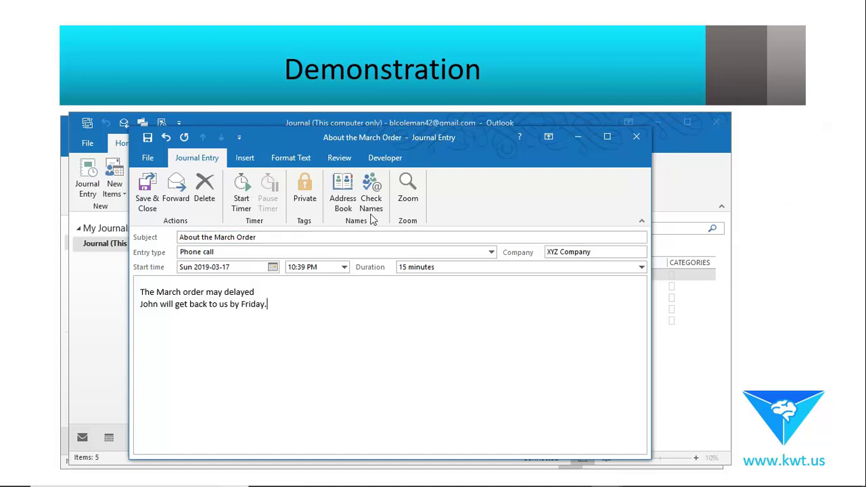
Assign the ABC Contractors Vice President from the address book to the journal entry, and save and close it.
left_click(352, 203)
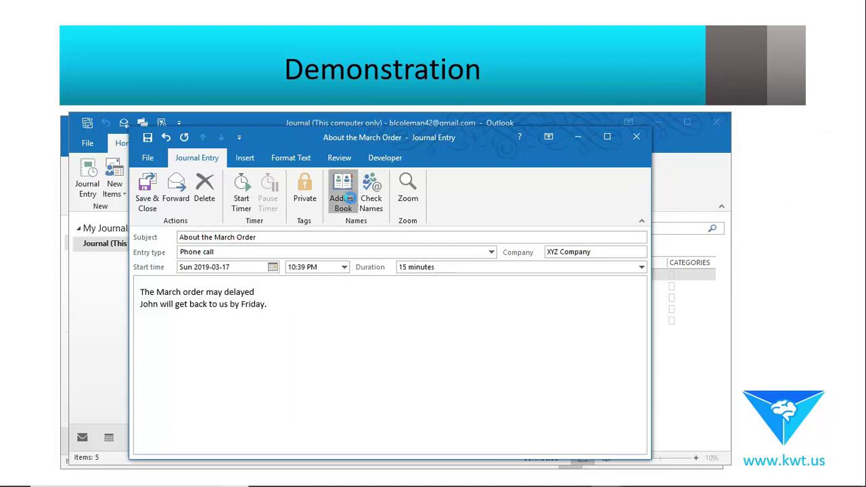
left_click(283, 338)
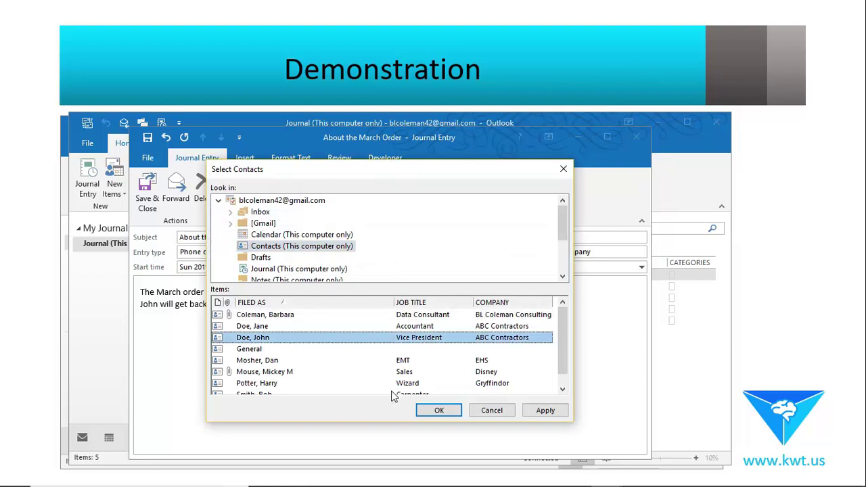
left_click(449, 412)
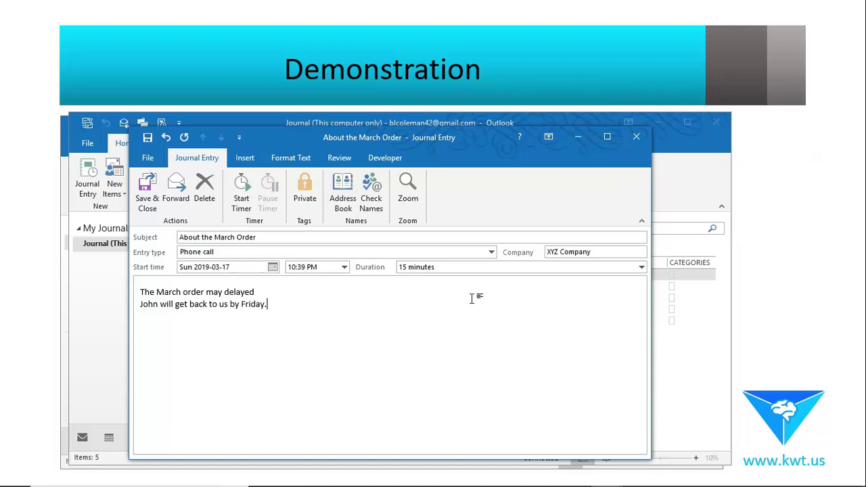
left_click(153, 199)
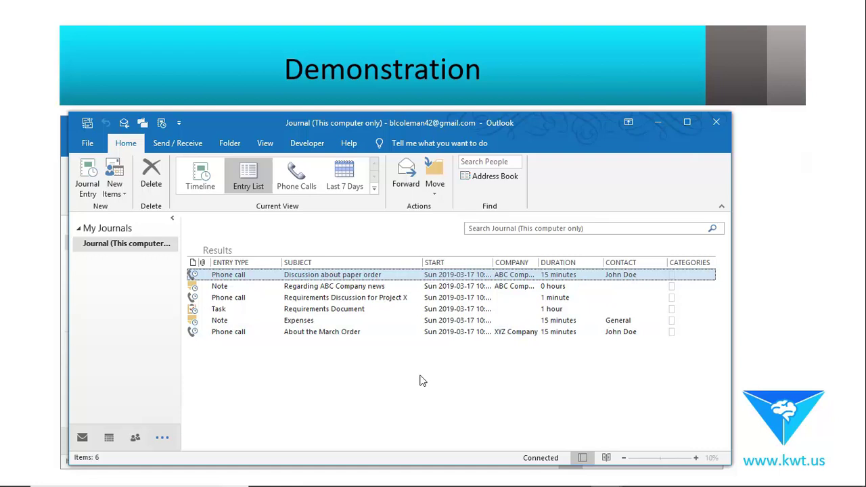
Create a journal entry with the entry type Note and the company "XYZ Company".
left_click(89, 190)
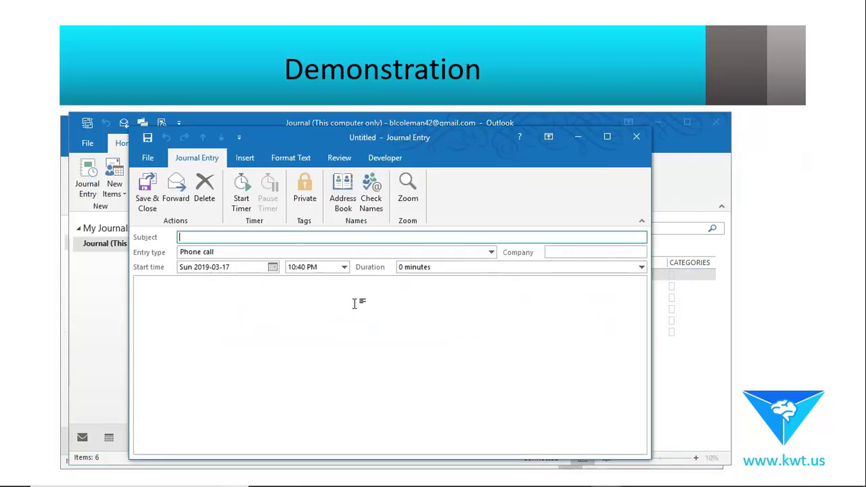
left_click(299, 253)
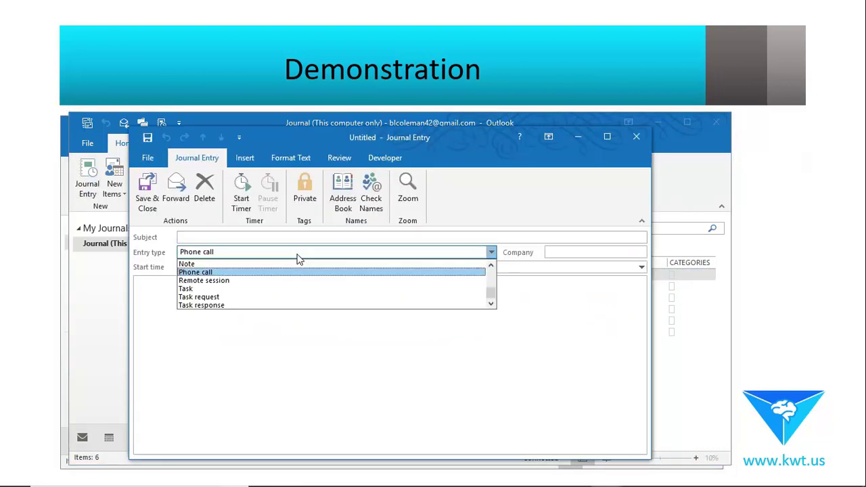
left_click(257, 266)
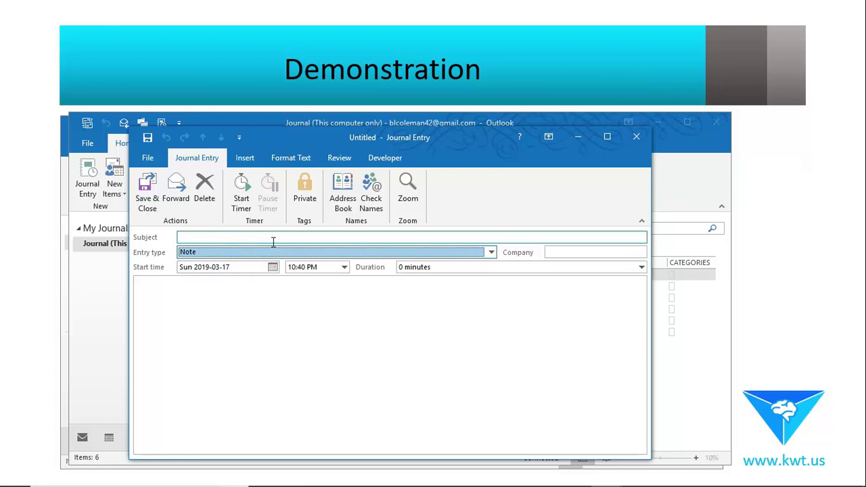
left_click(275, 240)
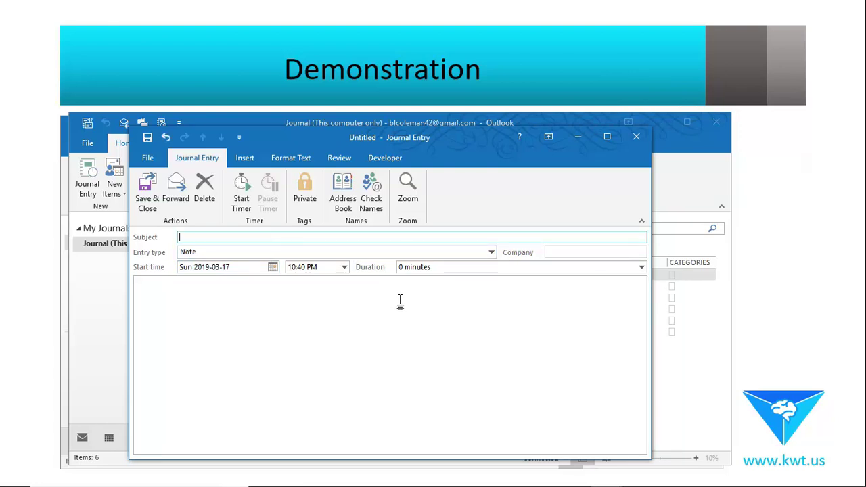
left_click(559, 253)
type("X")
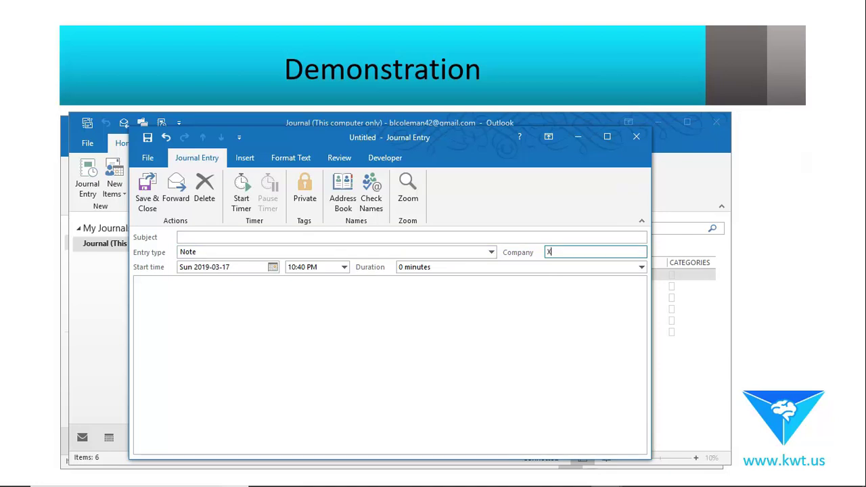
type("YZ C")
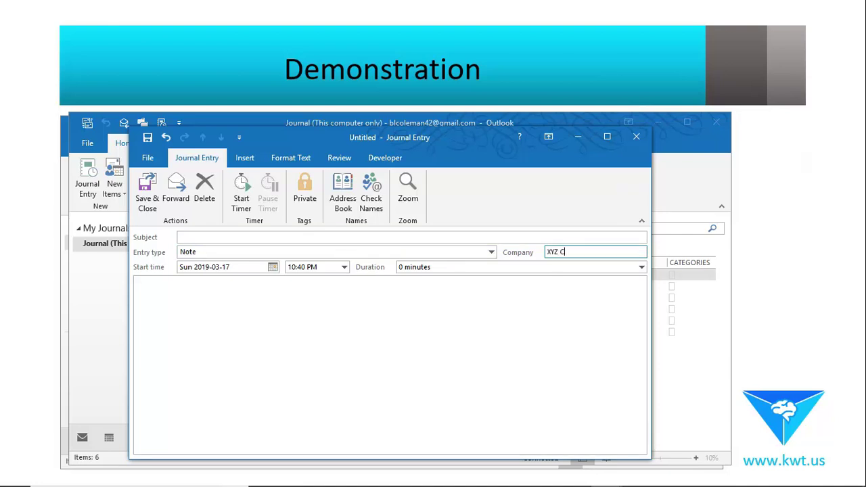
type("ompany")
Set the note entry's duration to 10 minutes and its subject to "Discussion about the viability of XYZ".
left_click(490, 267)
left_click(641, 267)
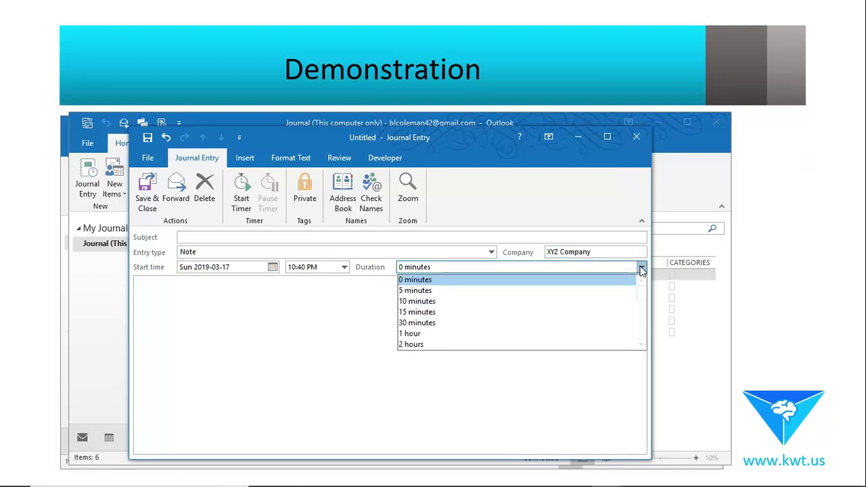
left_click(500, 302)
left_click(307, 236)
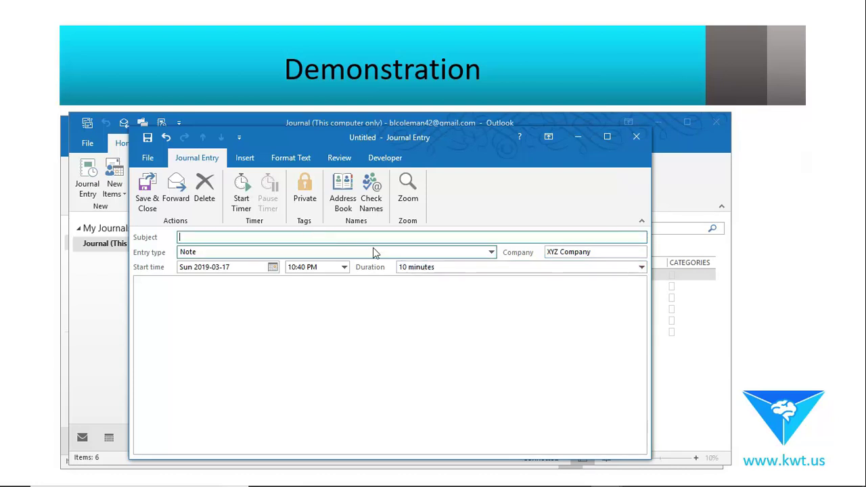
type("Discussion about the viability of XYZ")
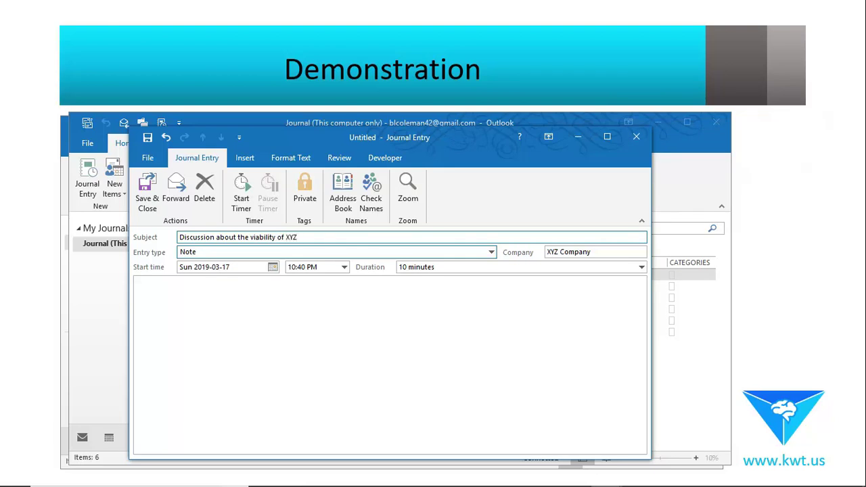
Write "New article about them." in the note entry's body, and save and close the entry.
left_click(339, 304)
type("New")
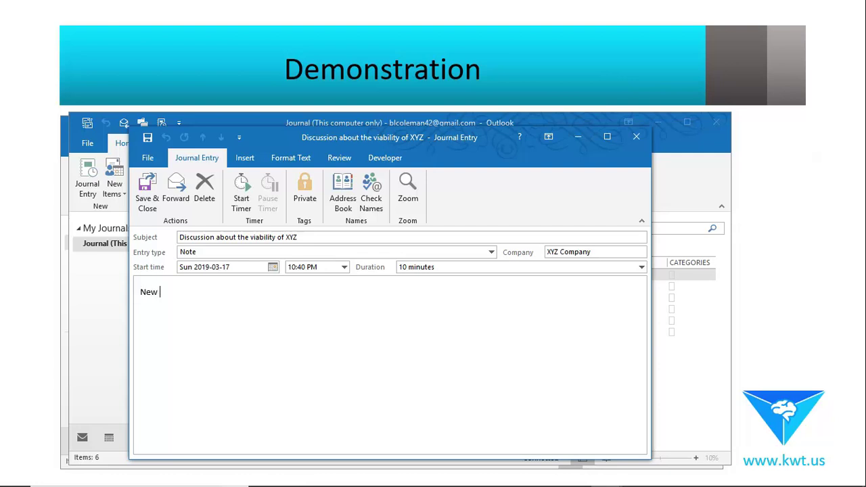
type(" article about them.")
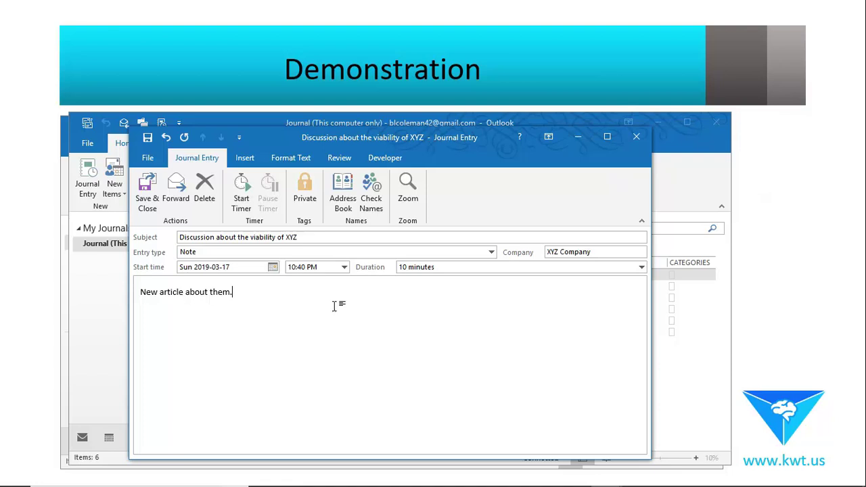
left_click(144, 193)
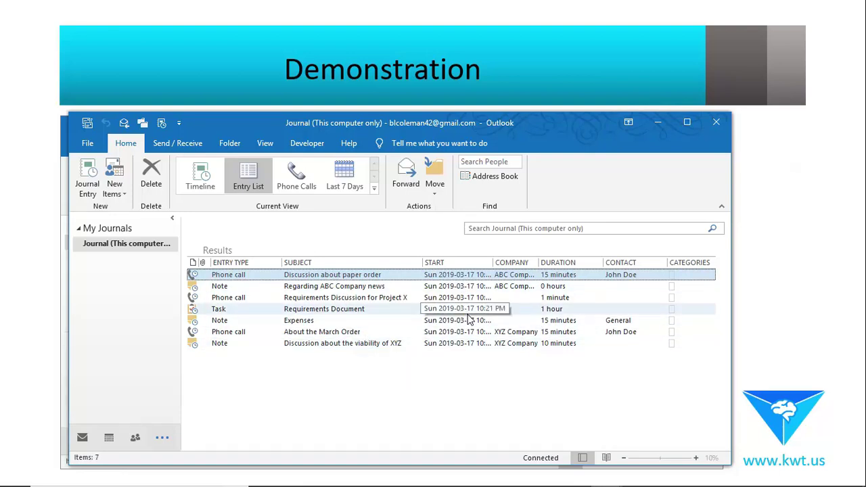
Arrange the journal list by company, and open each of the two XYZ Company entries for review, closing them again.
left_click(521, 264)
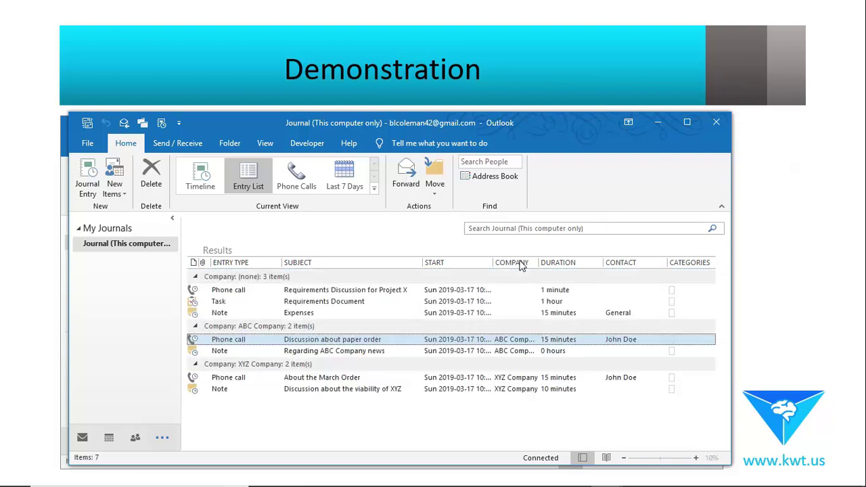
left_click(244, 378)
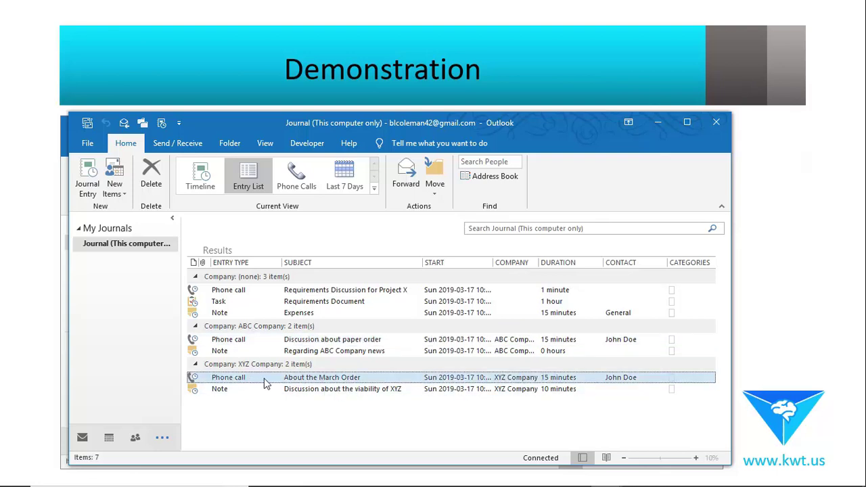
double_click(359, 379)
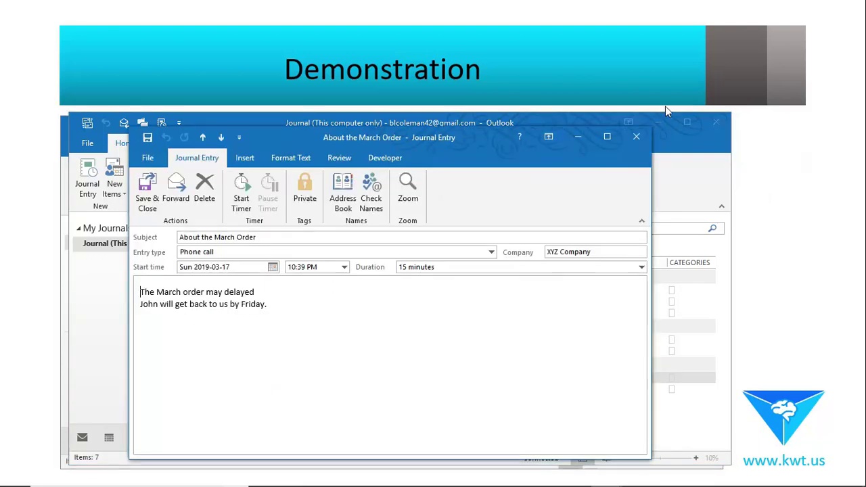
left_click(637, 137)
double_click(345, 390)
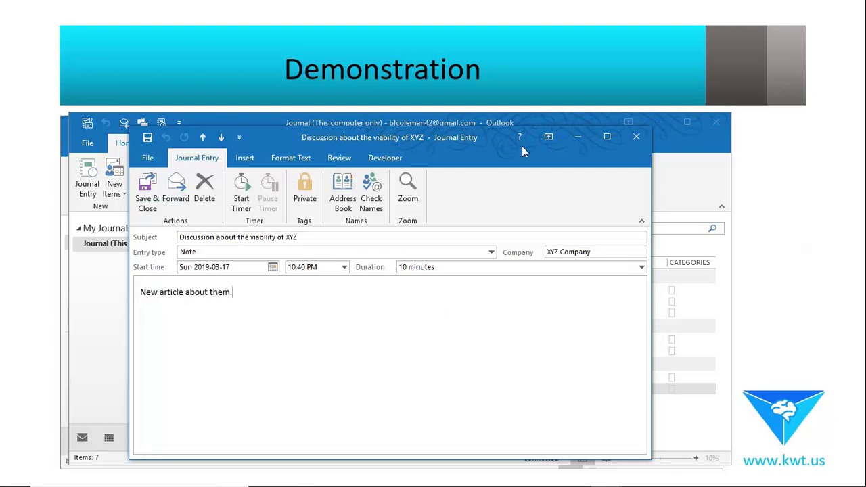
left_click(636, 136)
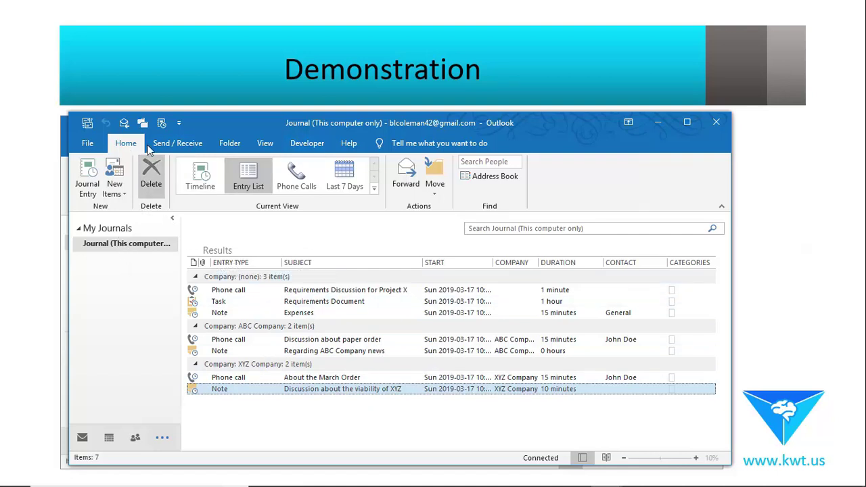
Remove the grouping by company from the Entry List view by setting its group field to (none).
left_click(265, 142)
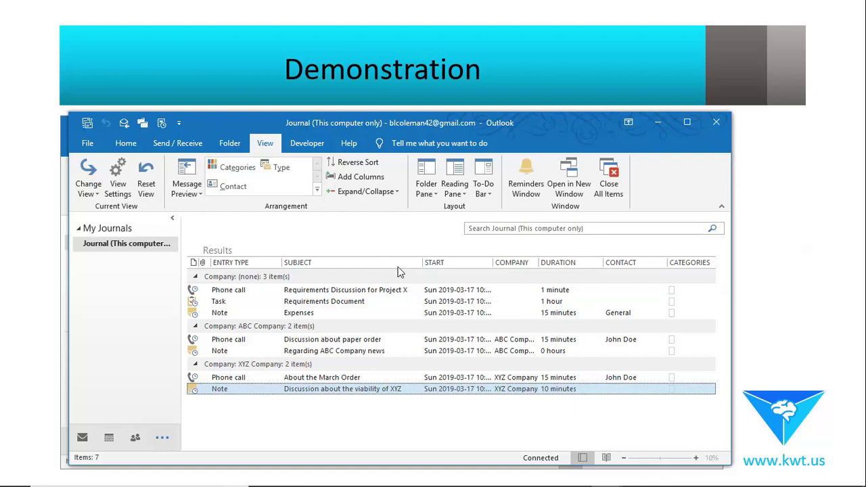
left_click(121, 180)
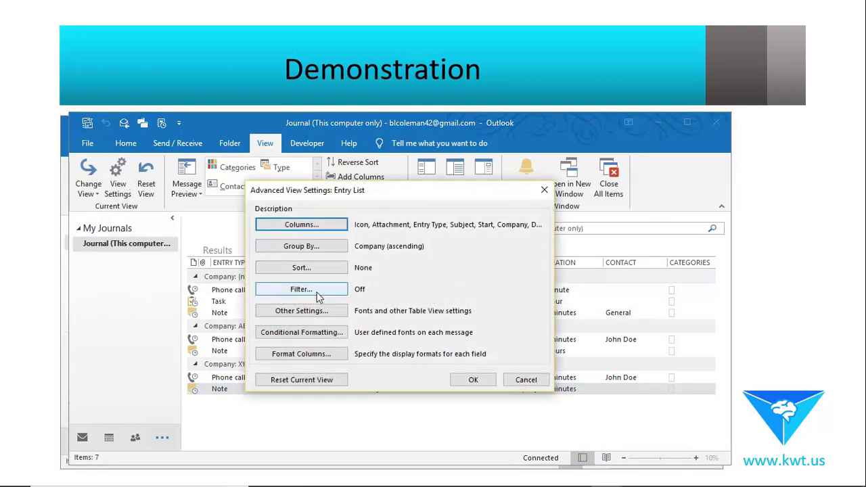
left_click(304, 247)
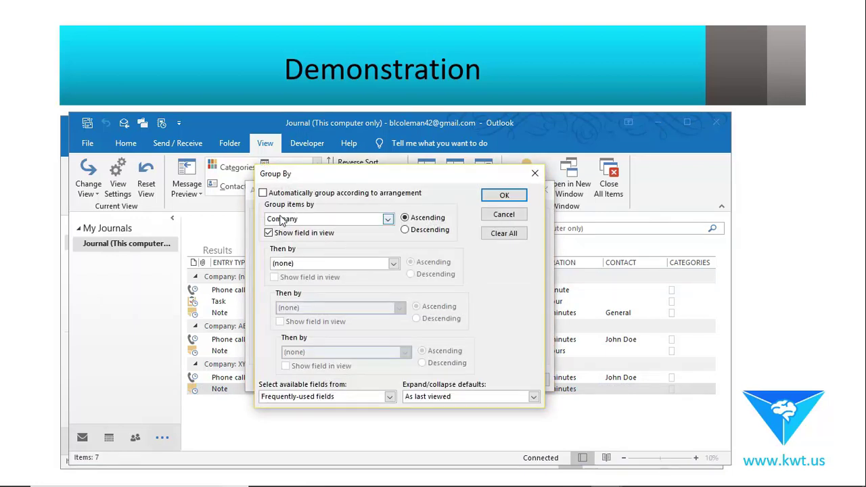
left_click(282, 219)
scroll(324, 257, "up", 2)
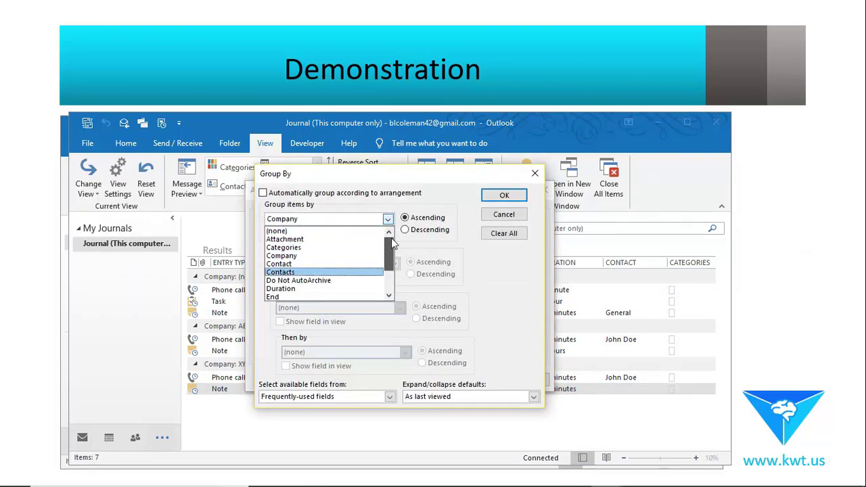
left_click(328, 233)
left_click(502, 196)
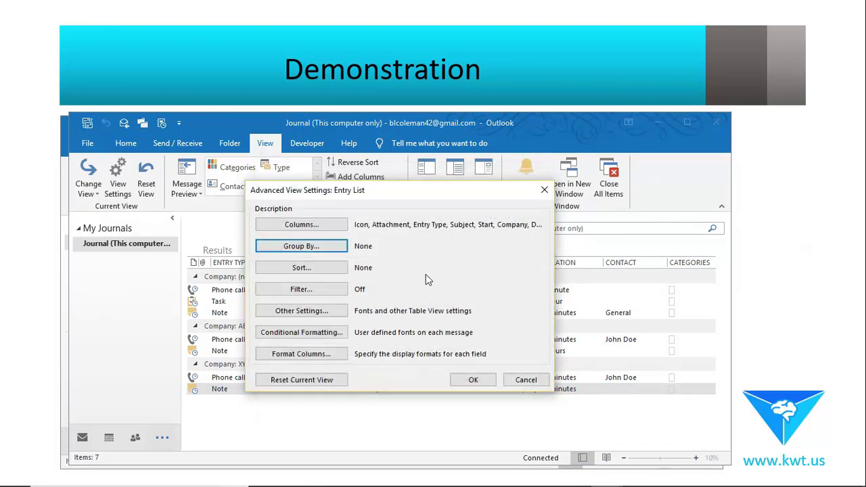
left_click(473, 380)
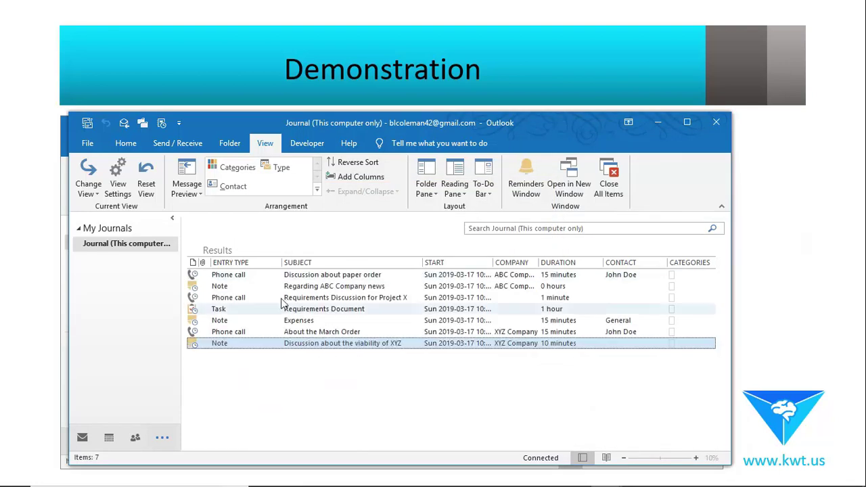
Begin an advanced filter criterion for the Entry List view using the journal field Company.
left_click(118, 177)
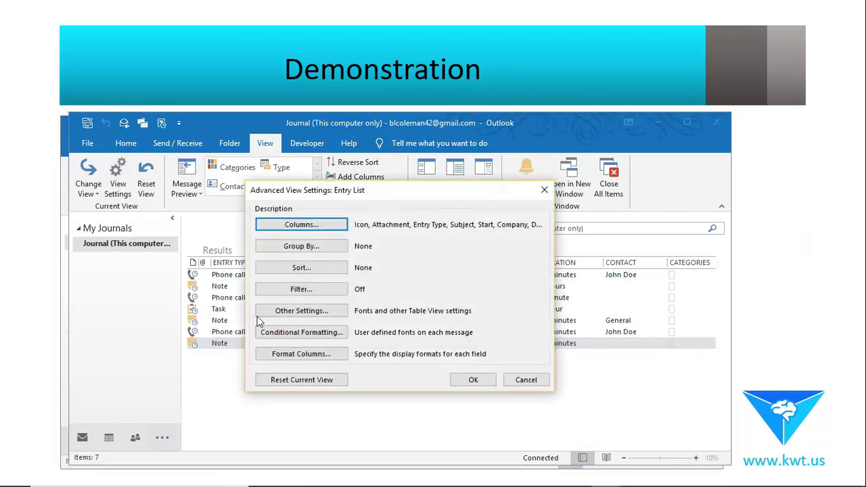
left_click(302, 290)
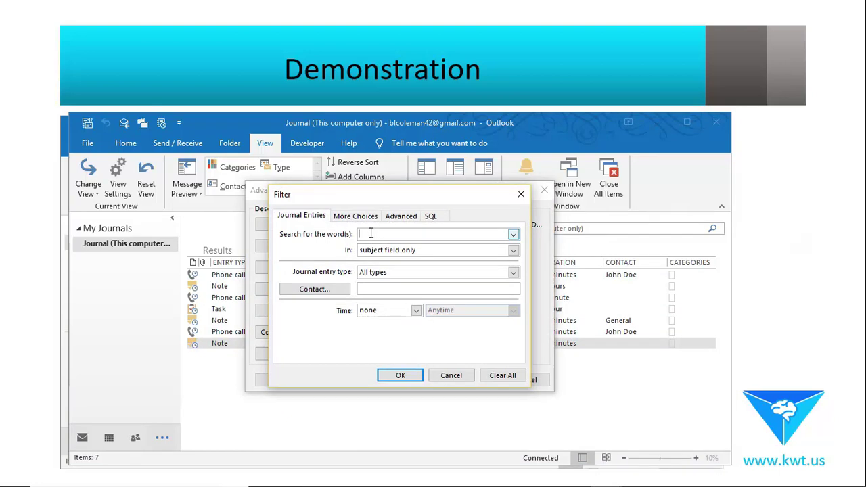
left_click(345, 217)
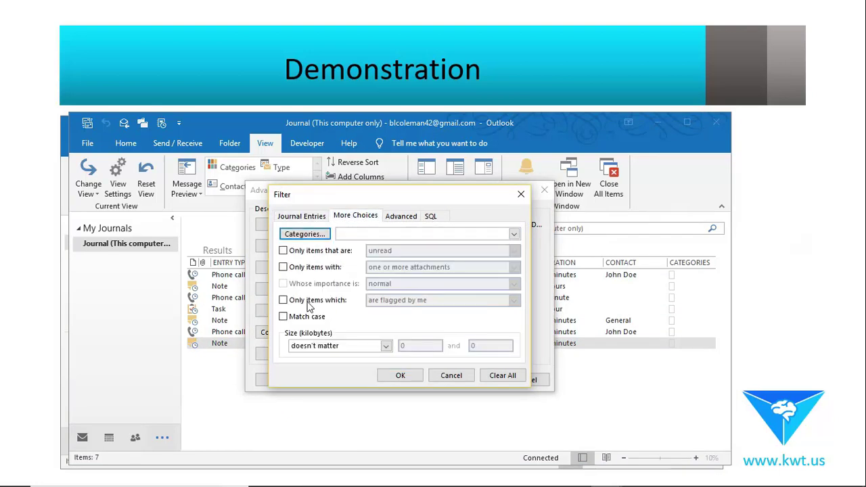
left_click(390, 218)
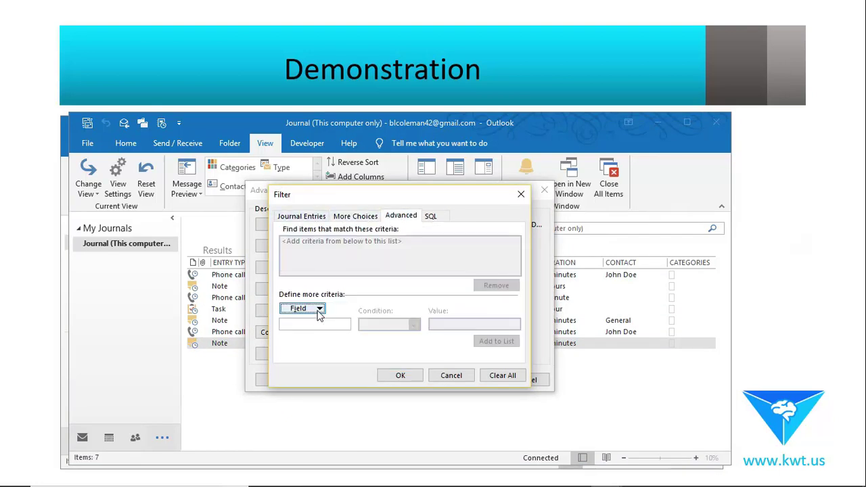
left_click(318, 314)
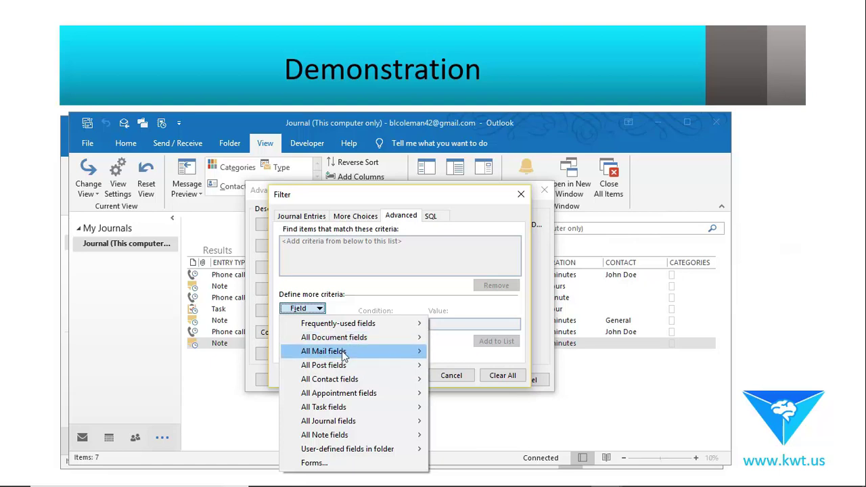
mouse_move(395, 406)
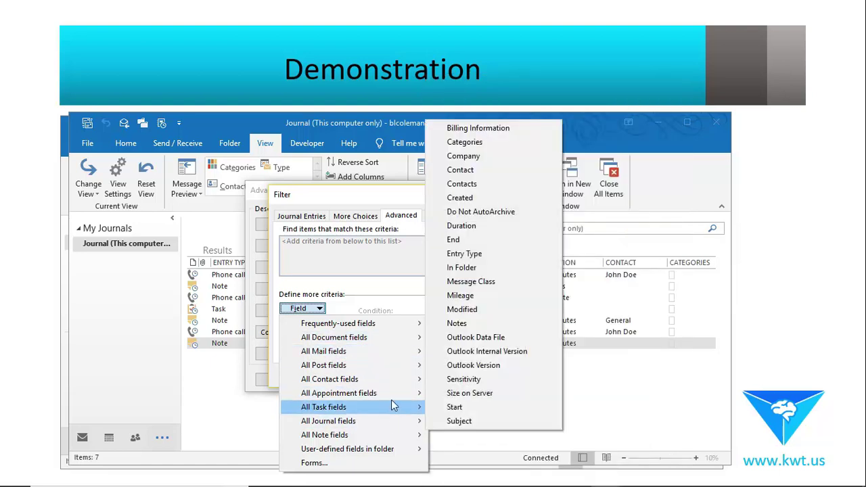
mouse_move(328, 421)
left_click(463, 156)
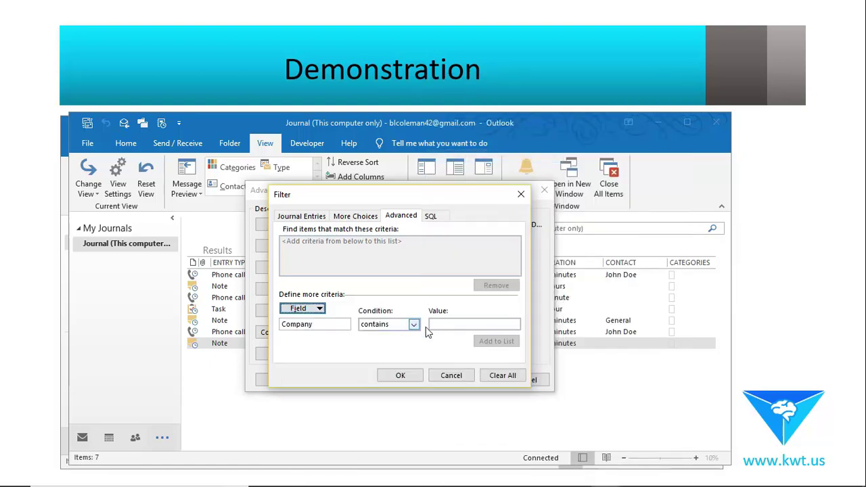
Add the criterion that Company contains "XYZ" and apply the filter to the journal list.
left_click(474, 327)
type("XYZ")
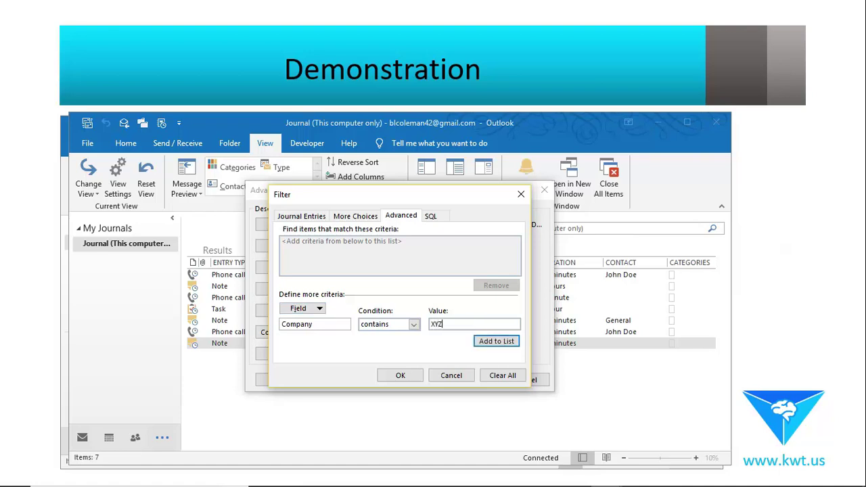
left_click(493, 343)
left_click(401, 376)
left_click(473, 377)
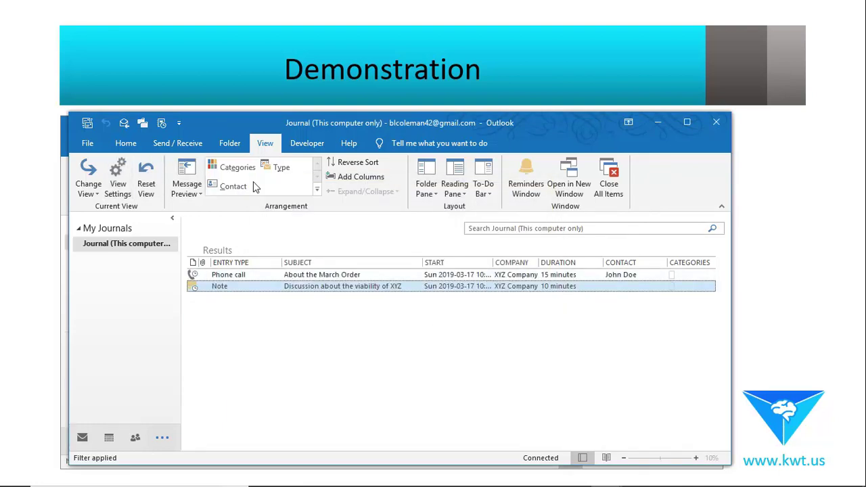
Clear all filter criteria from the Entry List view and apply the settings to the journal list.
left_click(120, 179)
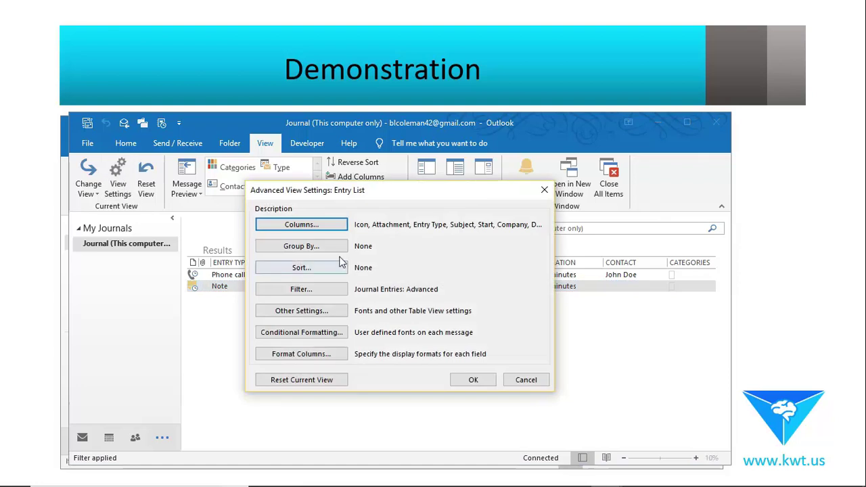
left_click(526, 380)
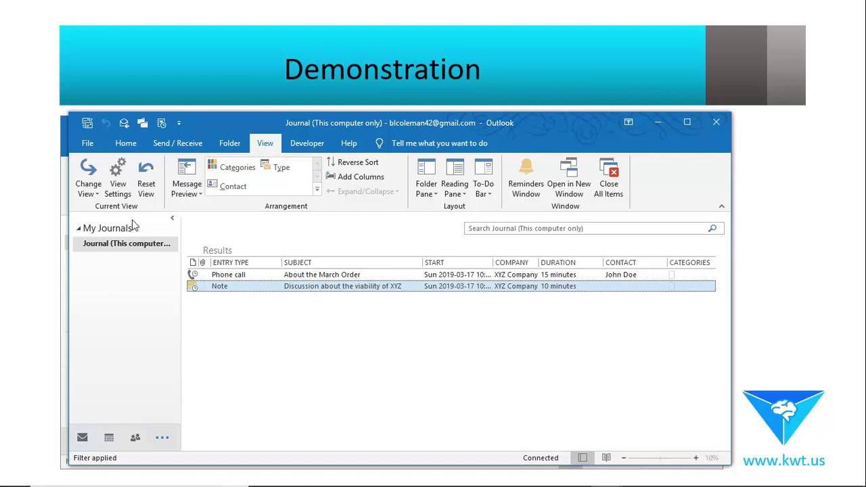
left_click(123, 191)
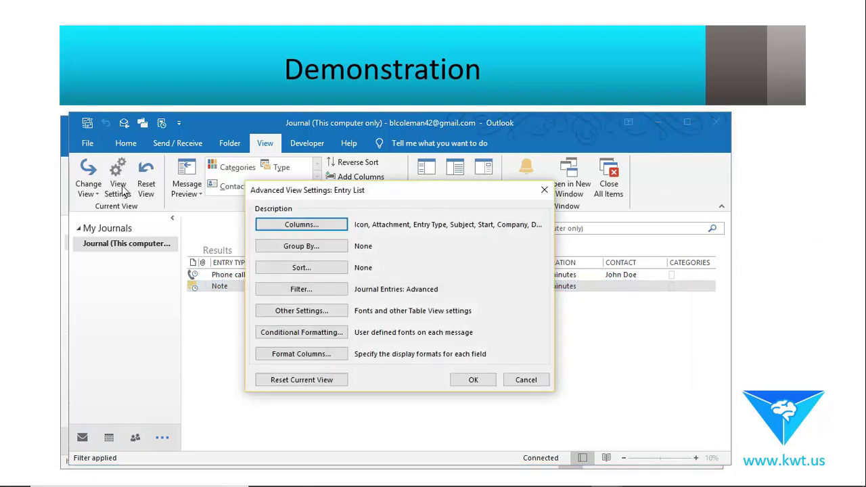
left_click(302, 290)
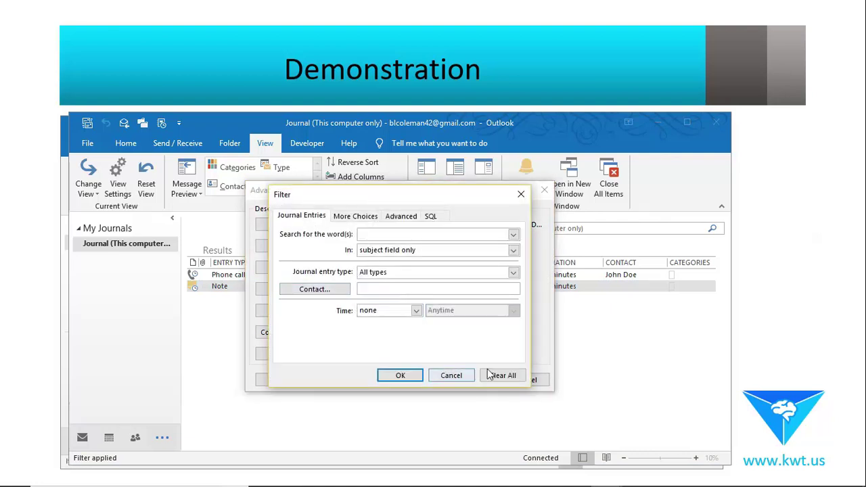
left_click(401, 376)
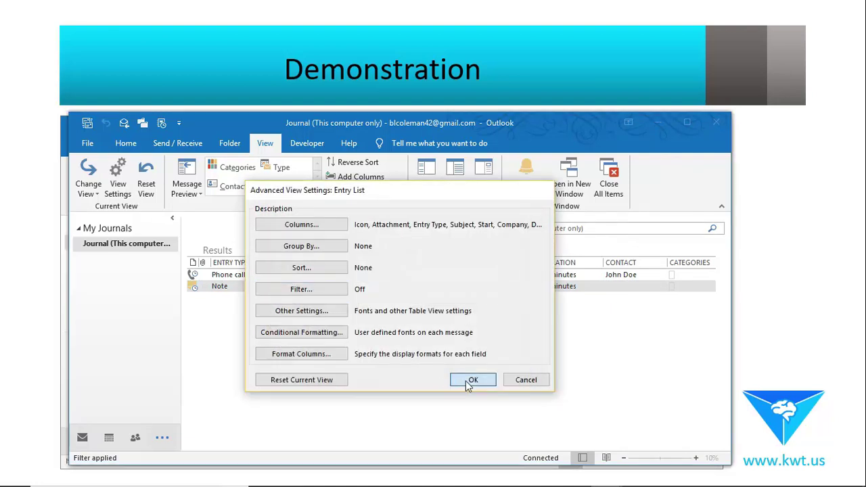
left_click(470, 380)
left_click(430, 298)
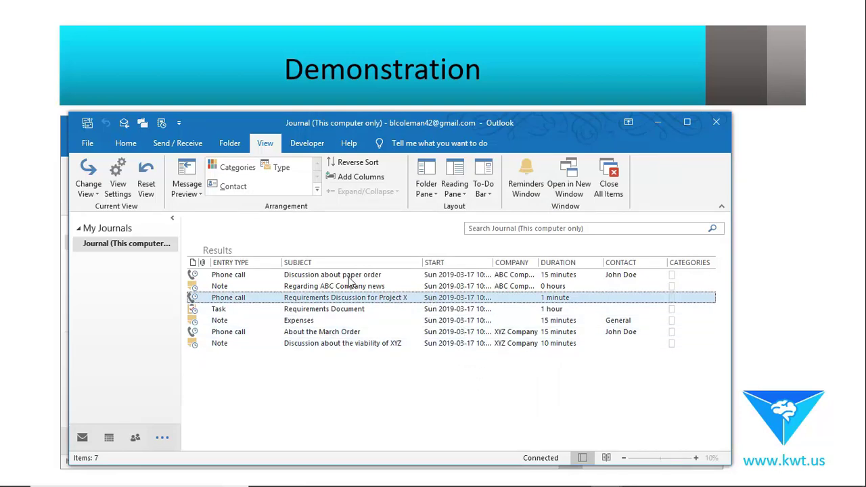
Display the journal as a Timeline and look through the days around March 18, 2019.
left_click(129, 149)
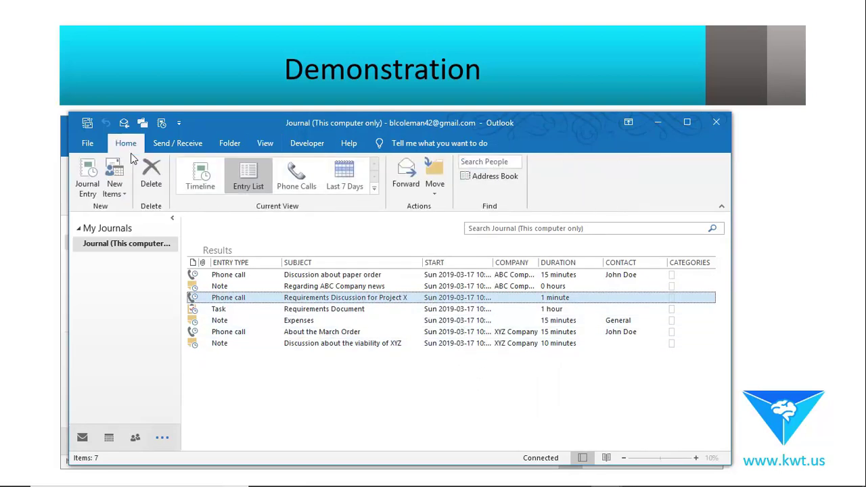
left_click(200, 175)
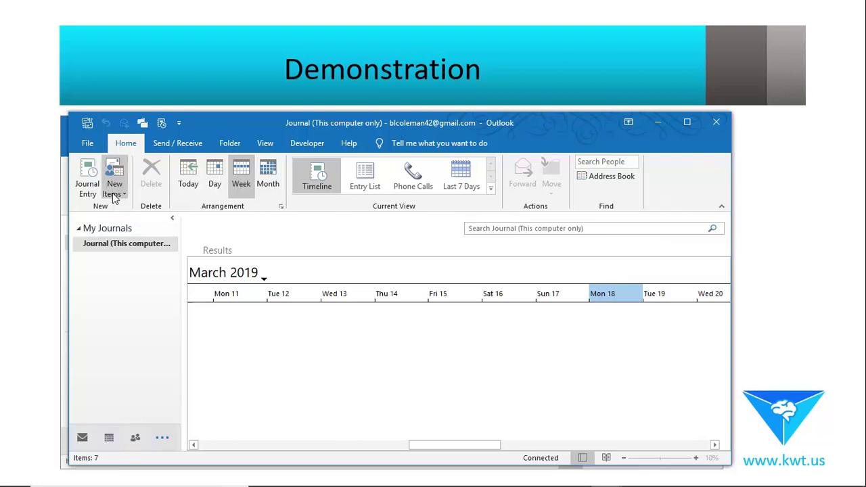
scroll(513, 372, "down", 2)
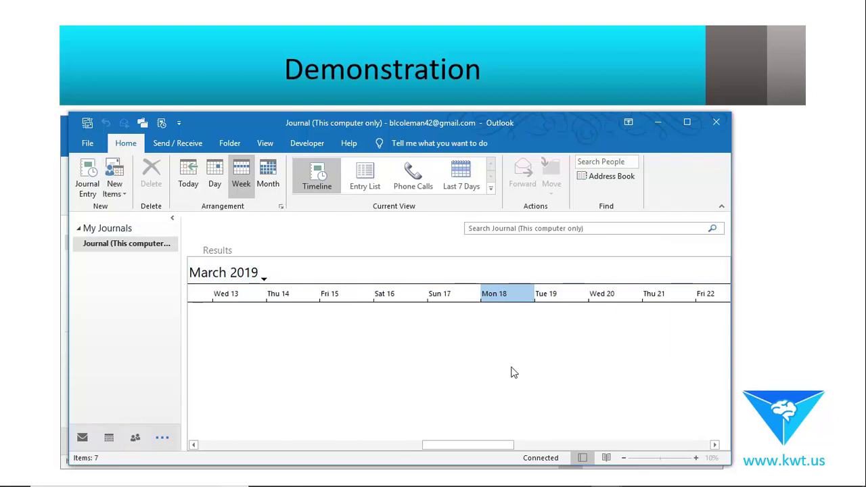
scroll(512, 371, "up", 4)
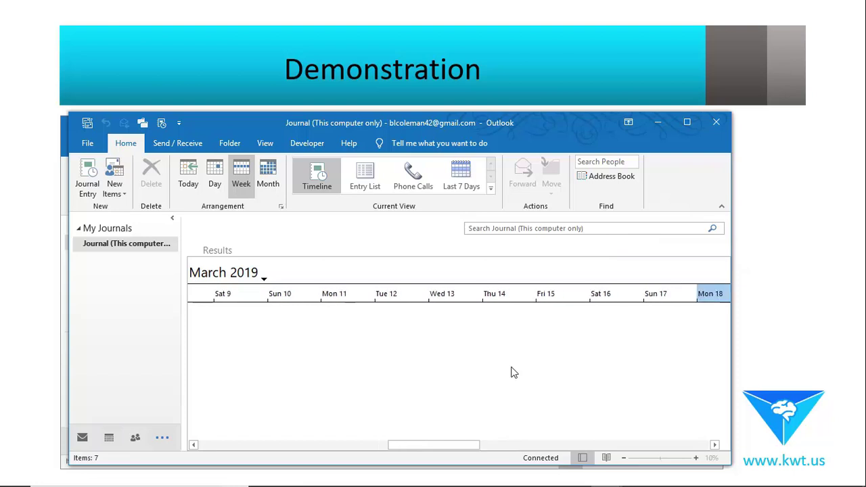
scroll(512, 372, "down", 1)
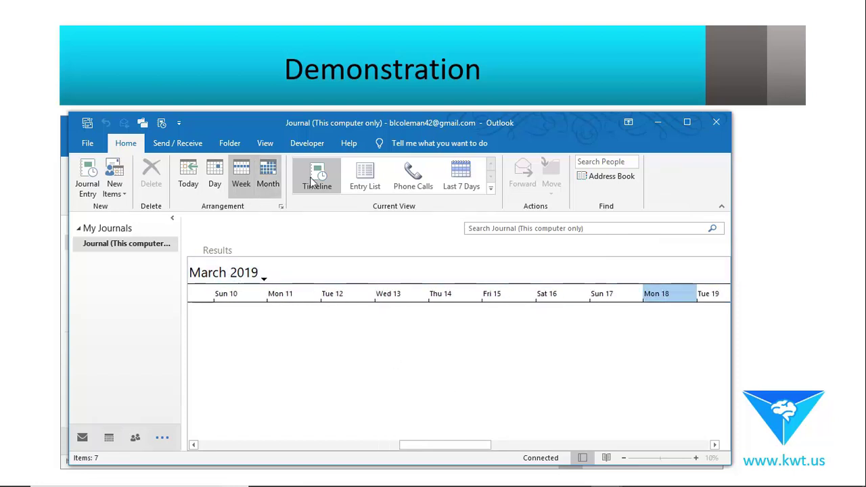
Return the journal to the Entry List view and arrange the entries first by Company and finally by Categories.
left_click(365, 178)
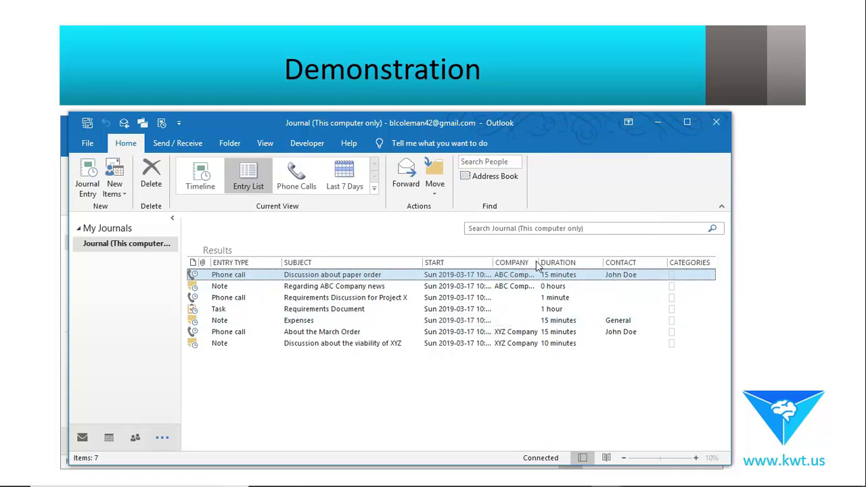
left_click(513, 263)
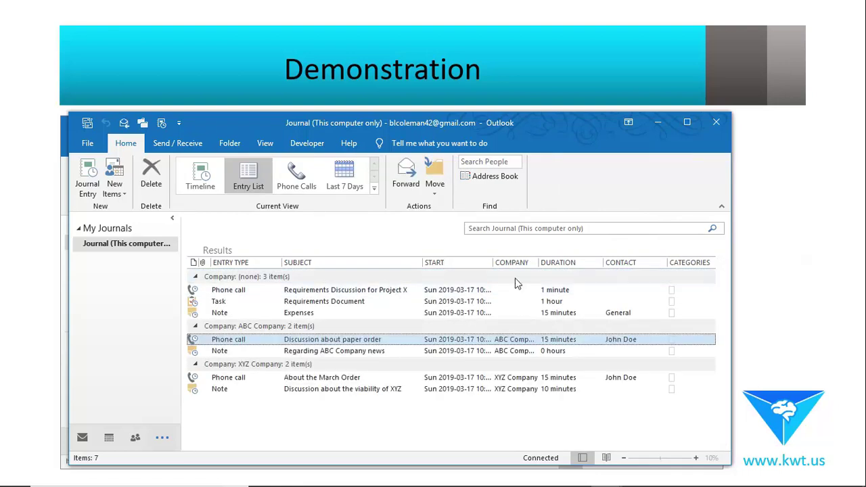
right_click(505, 263)
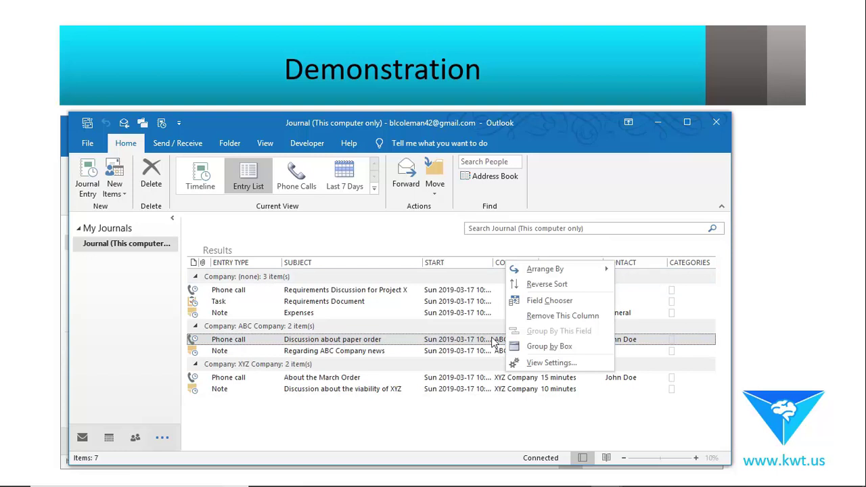
left_click(516, 410)
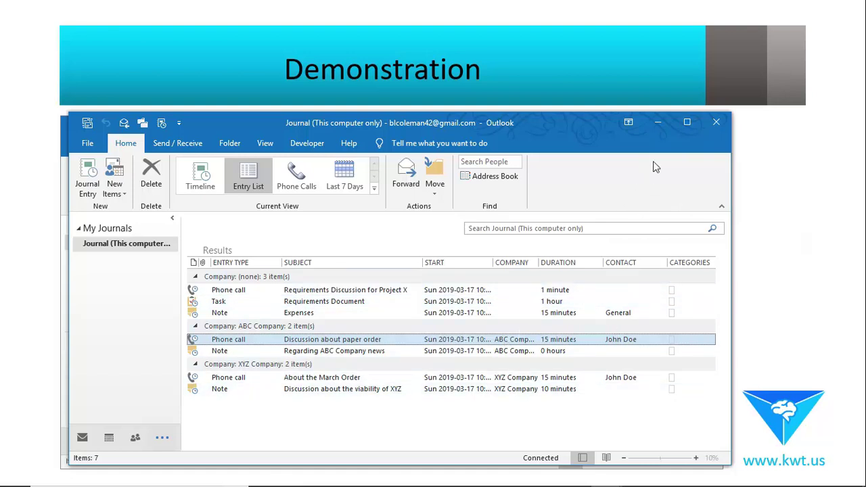
left_click(683, 266)
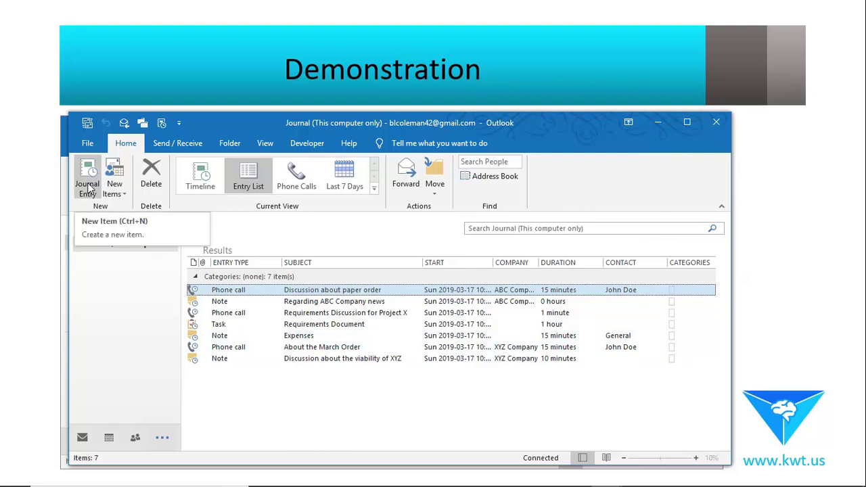
Create a journal entry with a running timer, the subject "Creating the Requirements" and the company "Client A".
left_click(88, 187)
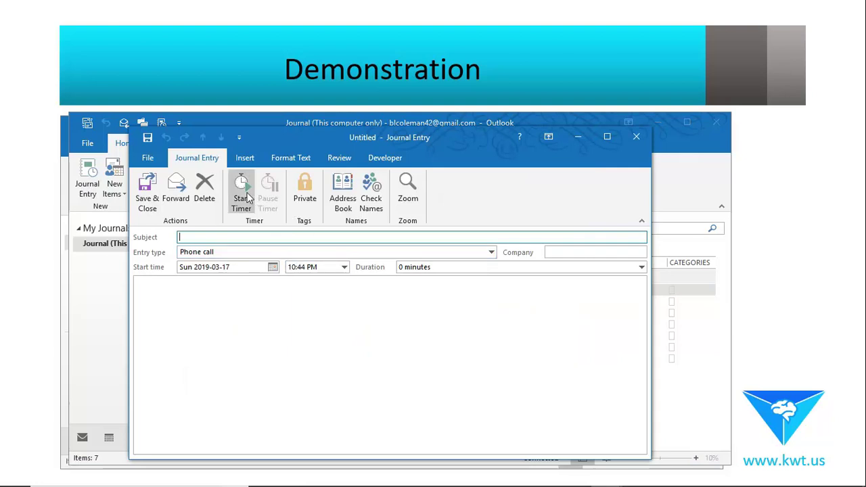
left_click(242, 193)
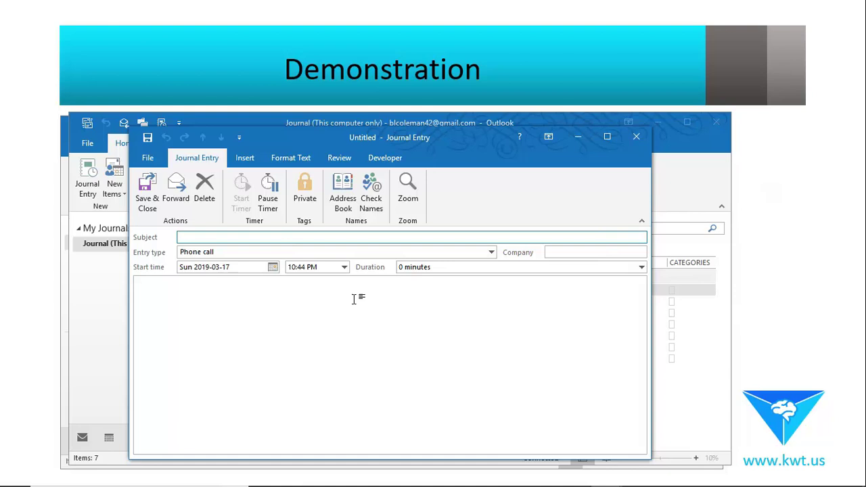
type("Creating the REq")
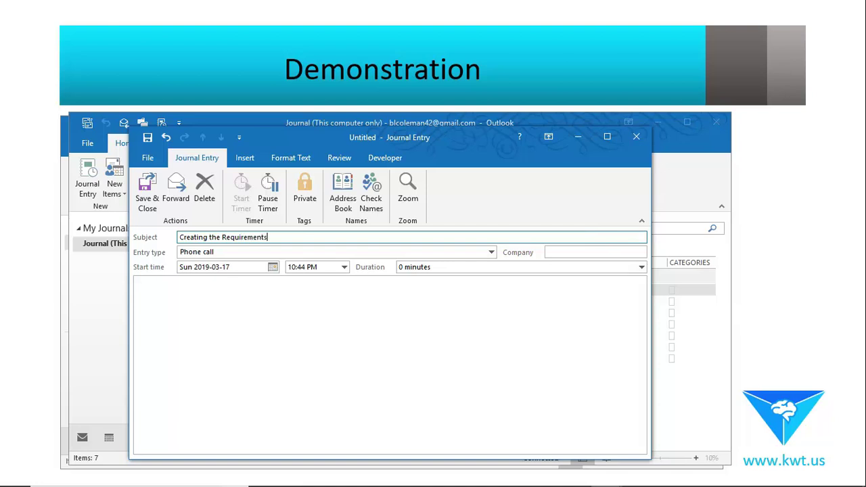
left_click(567, 253)
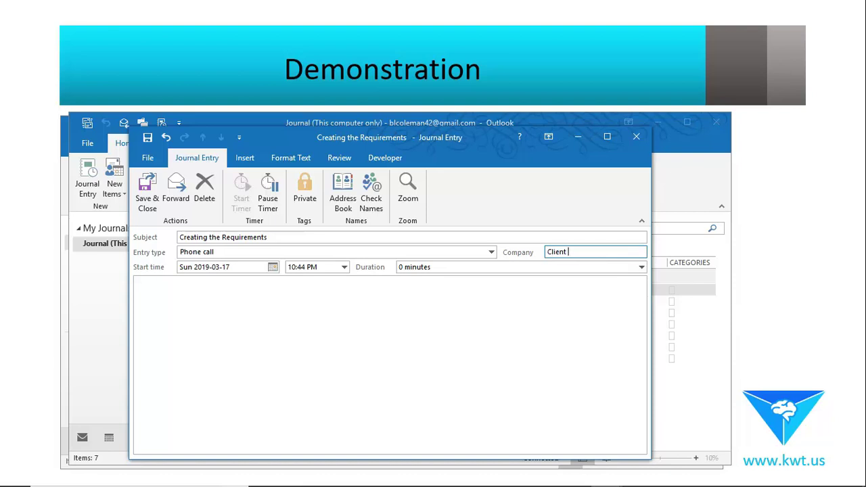
Link the EHS contact from the address book to the entry and write the note "That I've completed the Requirements.".
left_click(342, 197)
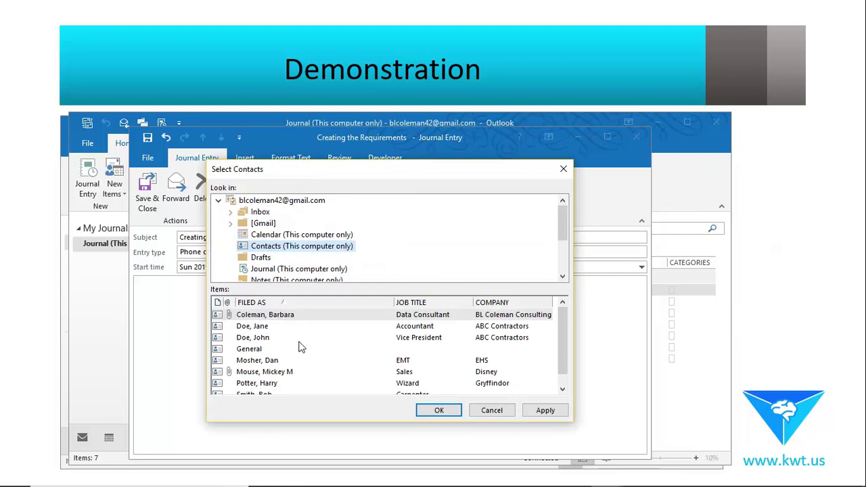
double_click(292, 360)
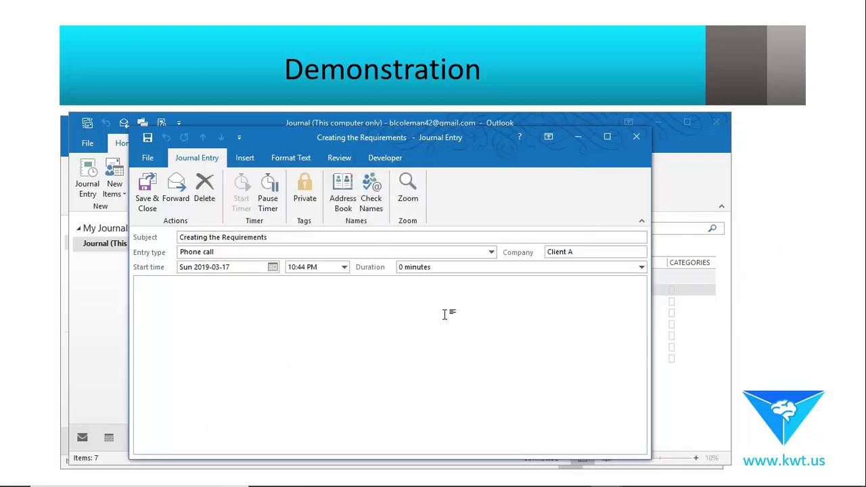
type("That")
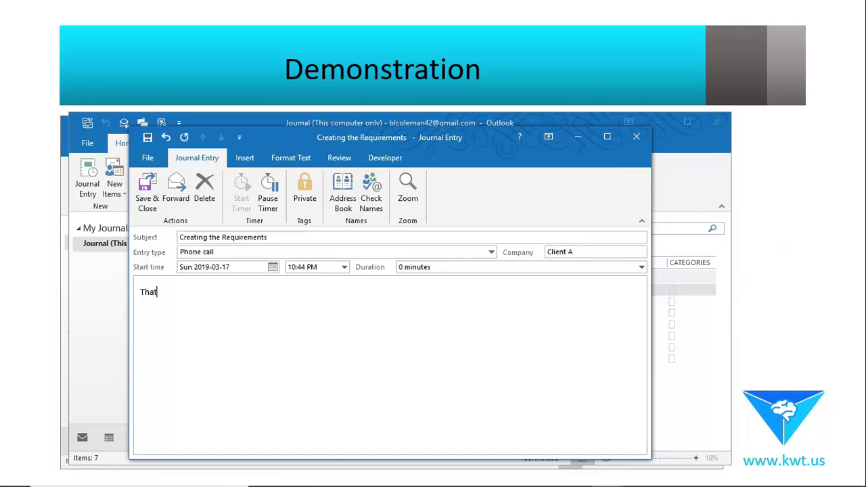
type(" I've completed ")
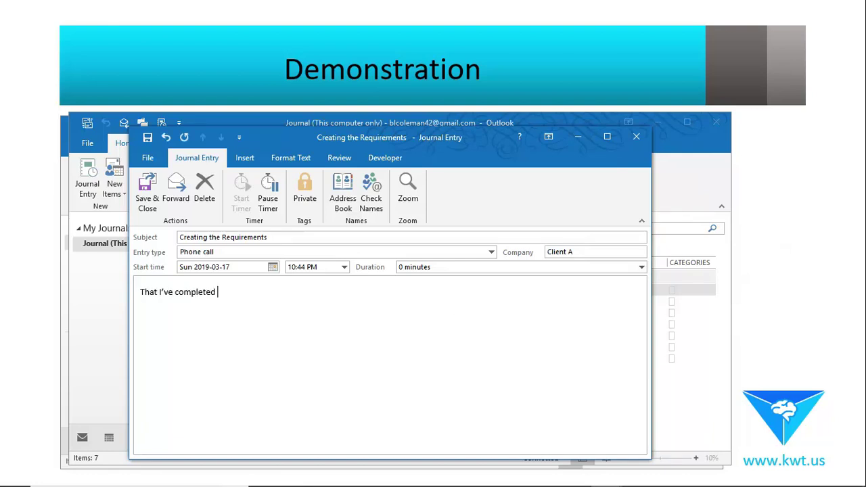
type("the Requirements.")
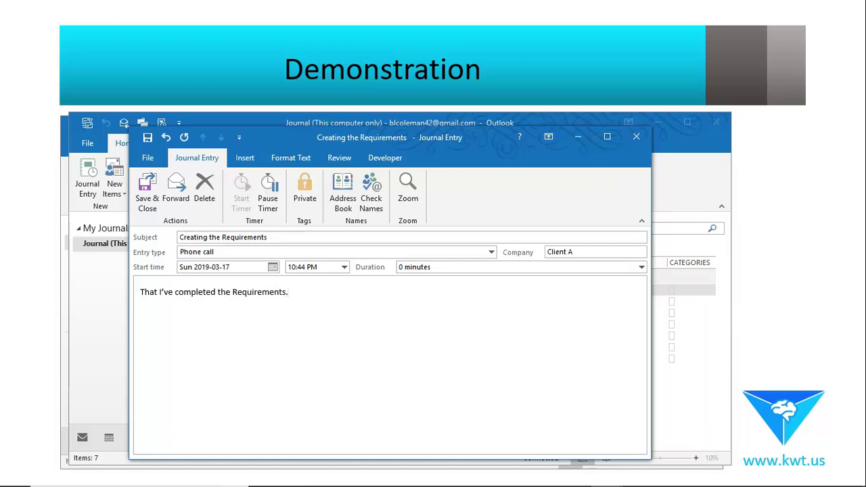
Set the entry type to Task, pause the timer, and save and close the journal entry.
left_click(275, 253)
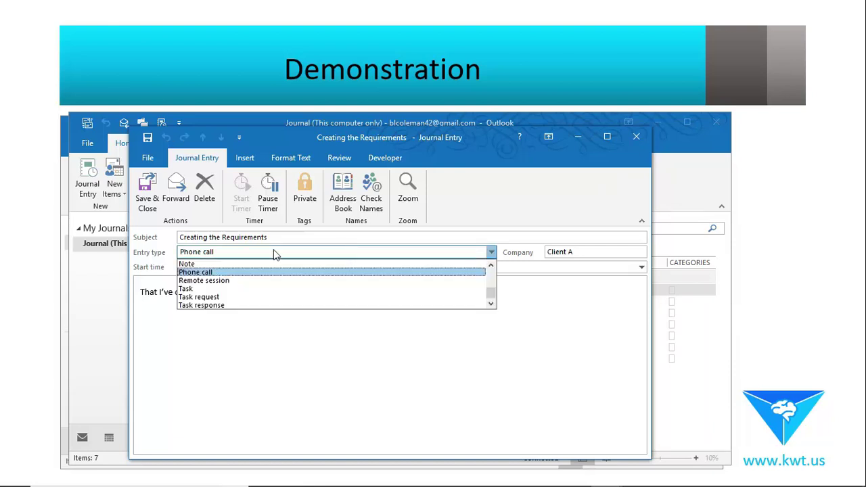
left_click(230, 289)
left_click(308, 292)
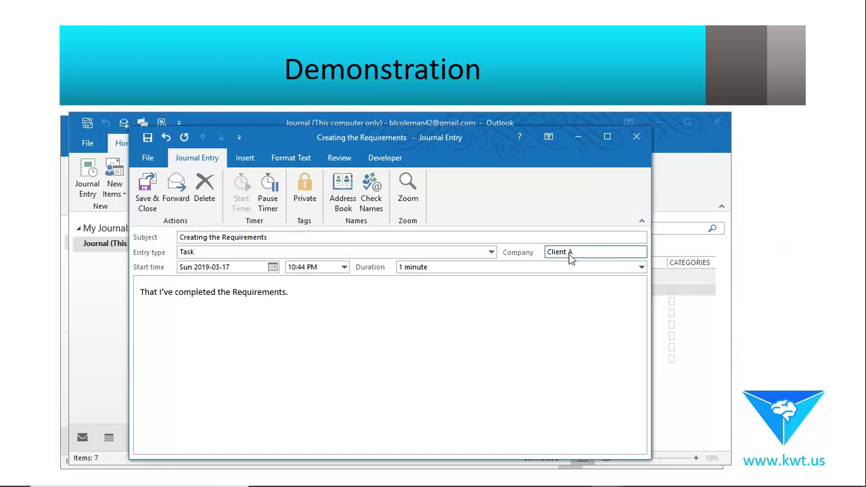
left_click(268, 193)
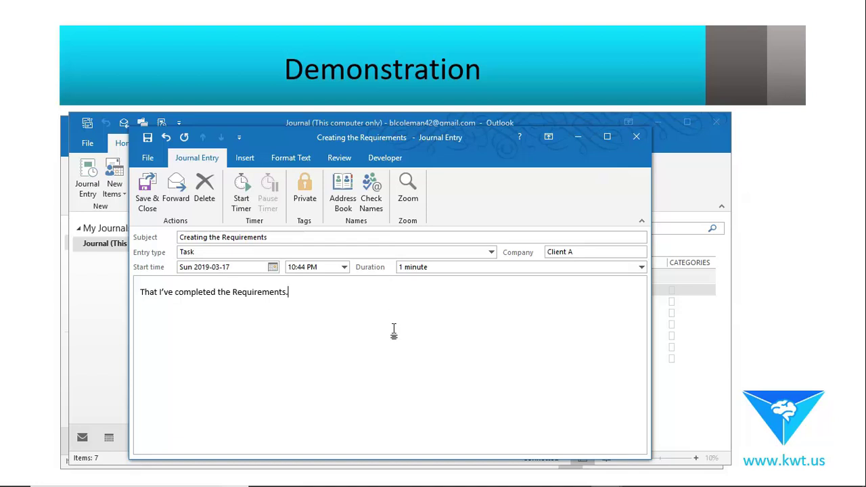
left_click(148, 193)
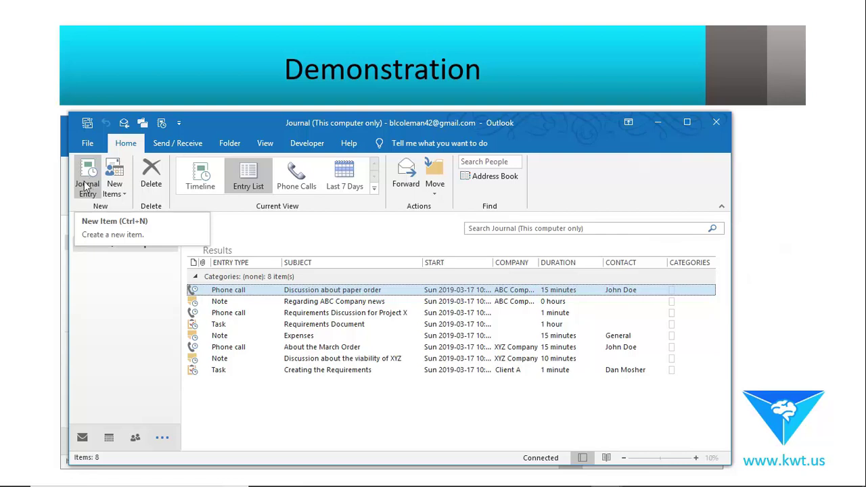
Create another journal entry with the subject "Expenses", a running timer and the entry type Task.
left_click(86, 186)
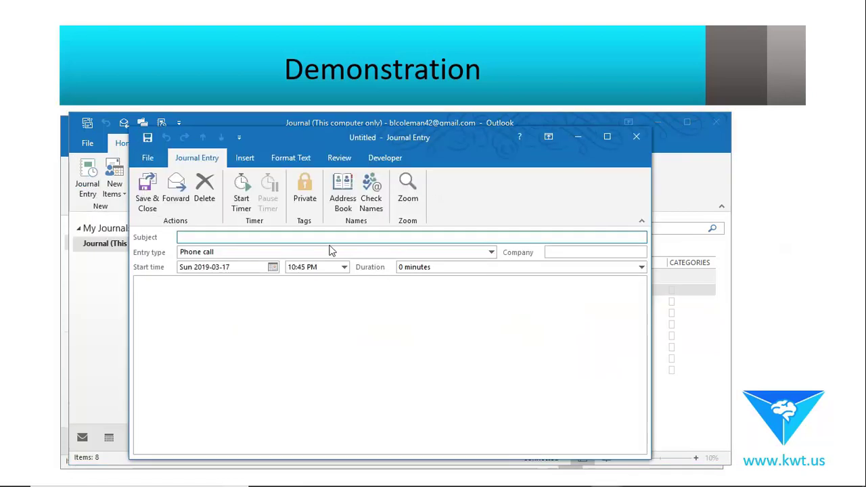
type("Ex")
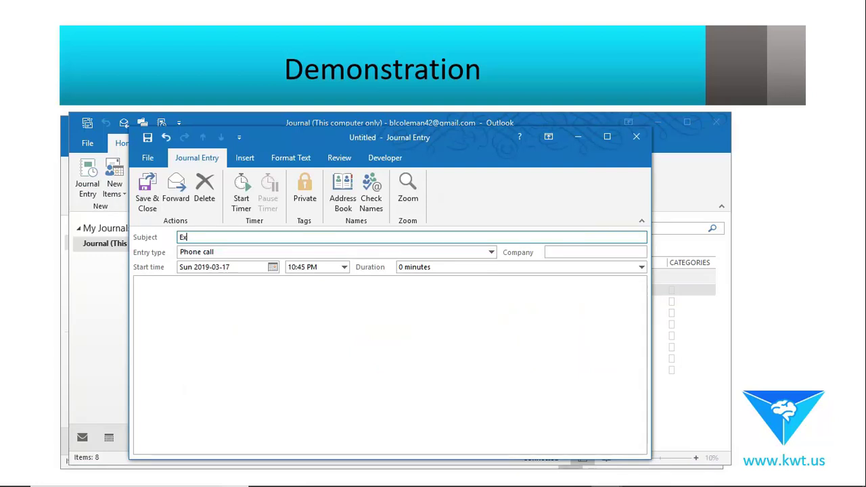
type("penses")
left_click(241, 197)
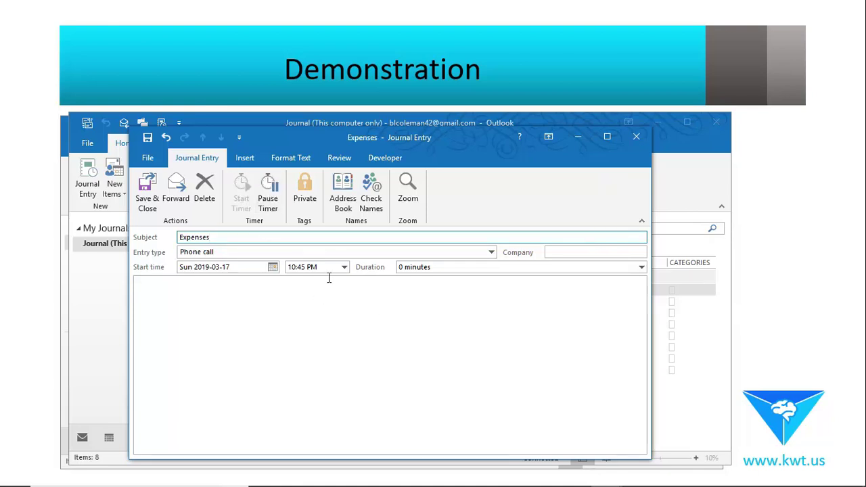
left_click(276, 255)
left_click(226, 296)
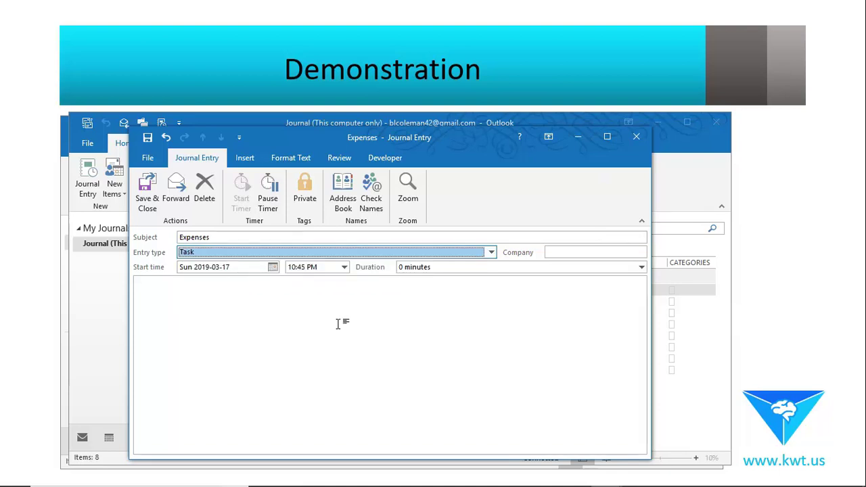
Link the General contact to the Expenses entry, set its company to "General", and save and close it.
left_click(342, 190)
double_click(274, 350)
left_click(560, 252)
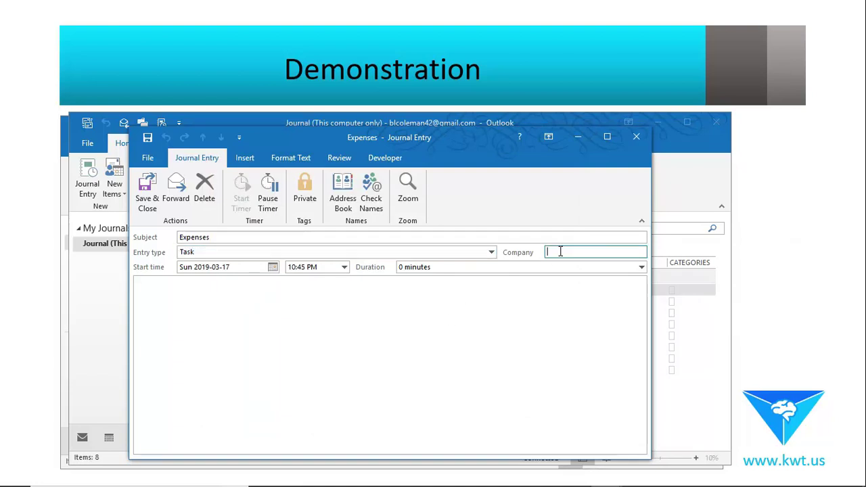
type("General")
left_click(482, 324)
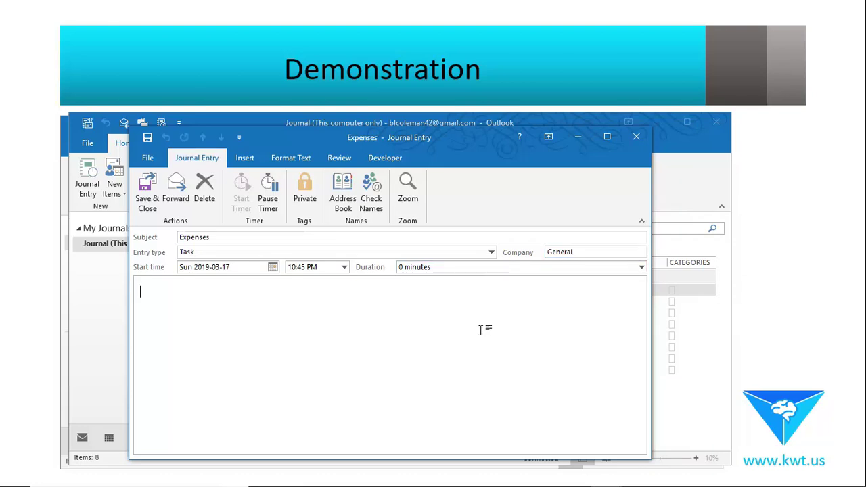
left_click(147, 196)
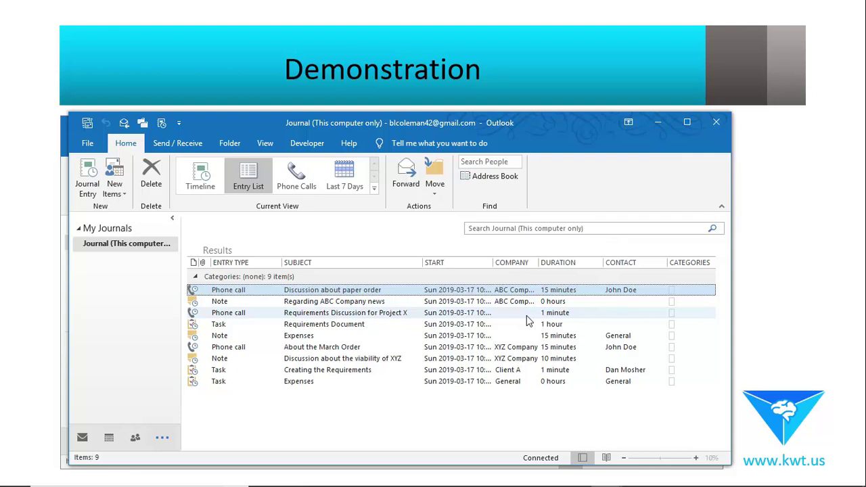
left_click(95, 188)
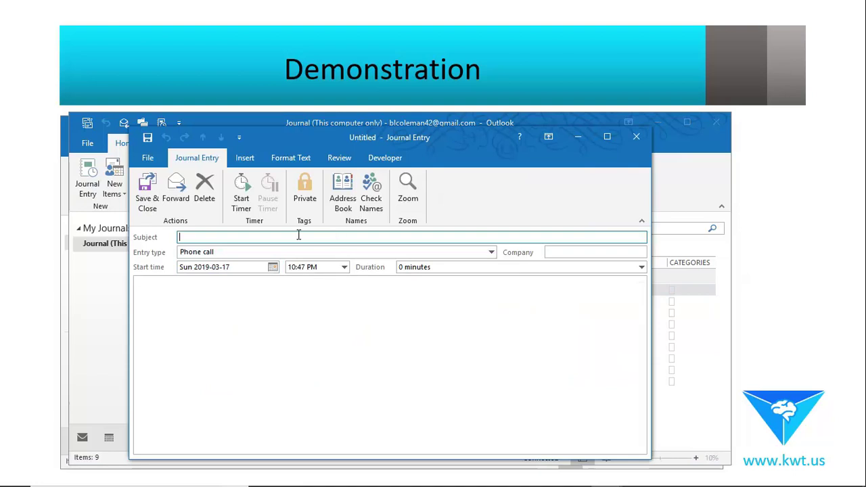
left_click(253, 195)
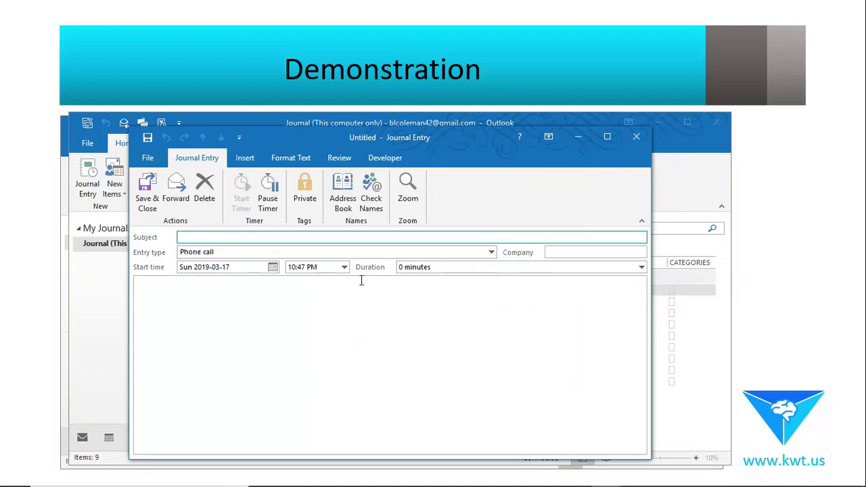
left_click(636, 139)
left_click(440, 284)
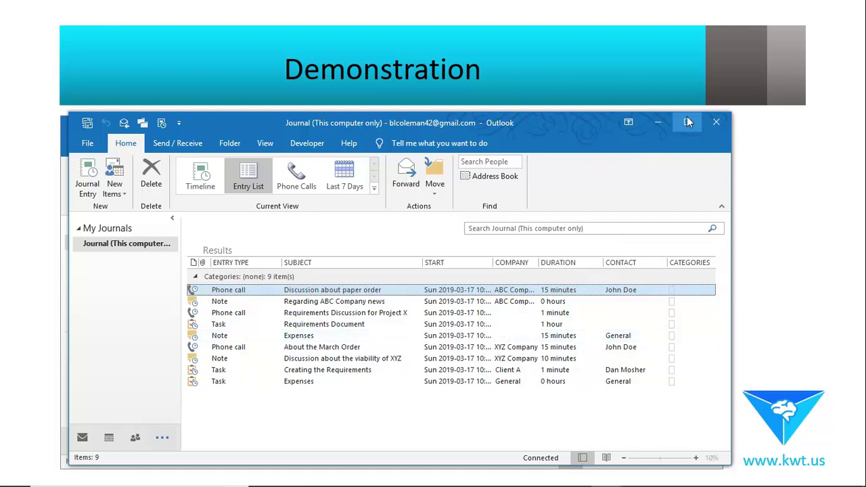
Close the Journal window.
left_click(716, 125)
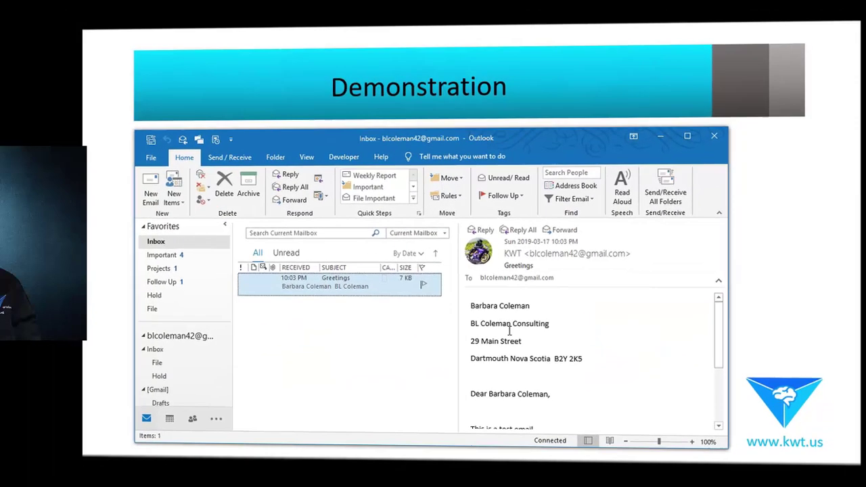